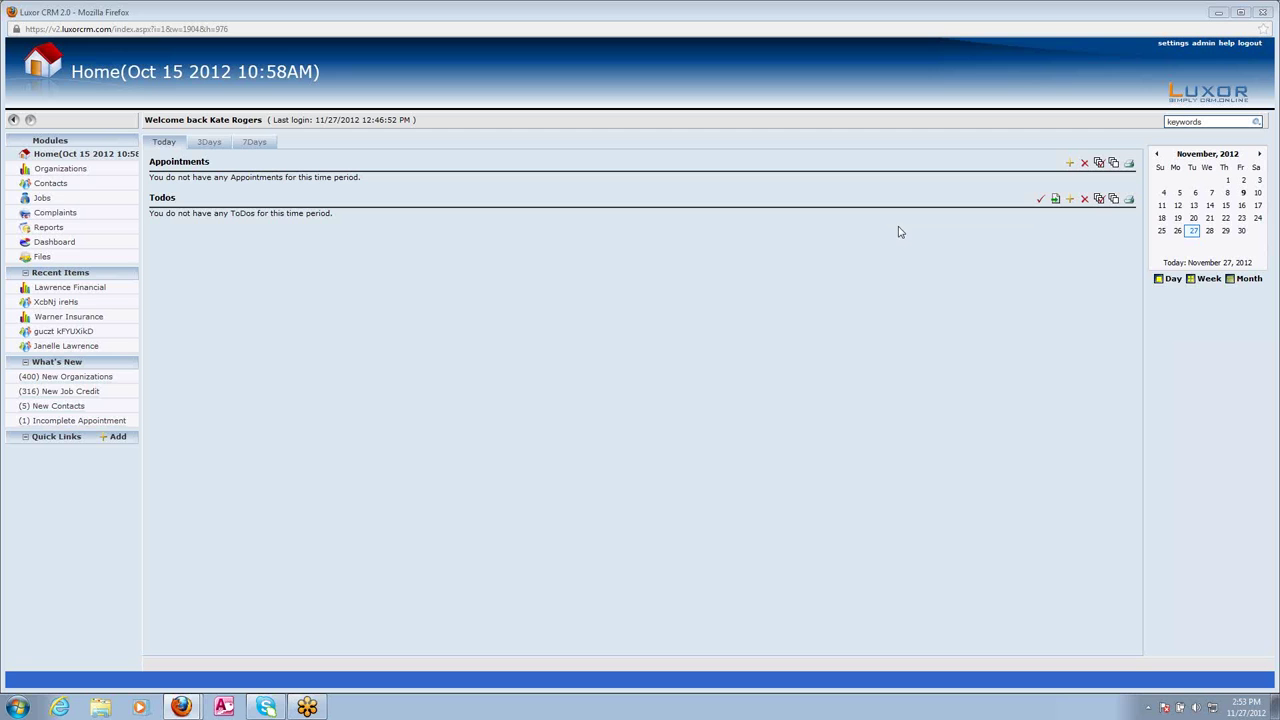
# - Open the Lawrence Financial organization record and bring up the stop order of its route
pyautogui.click(95, 169)
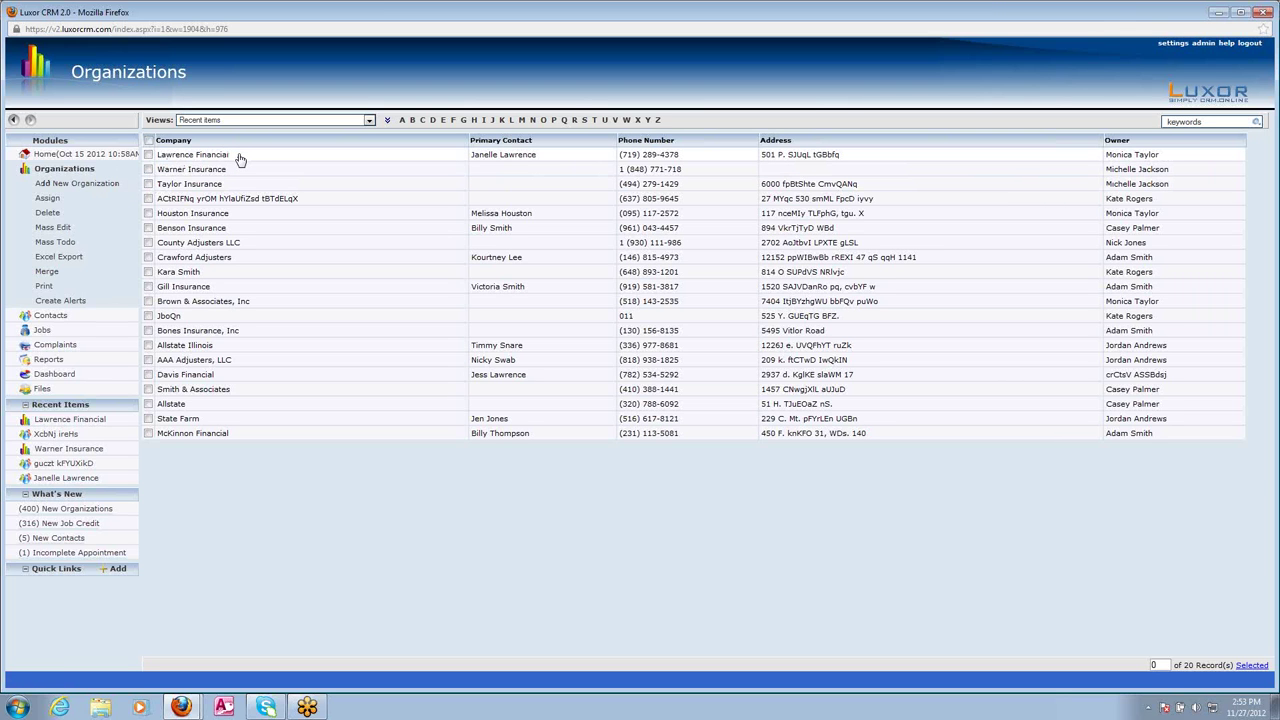
pyautogui.click(239, 157)
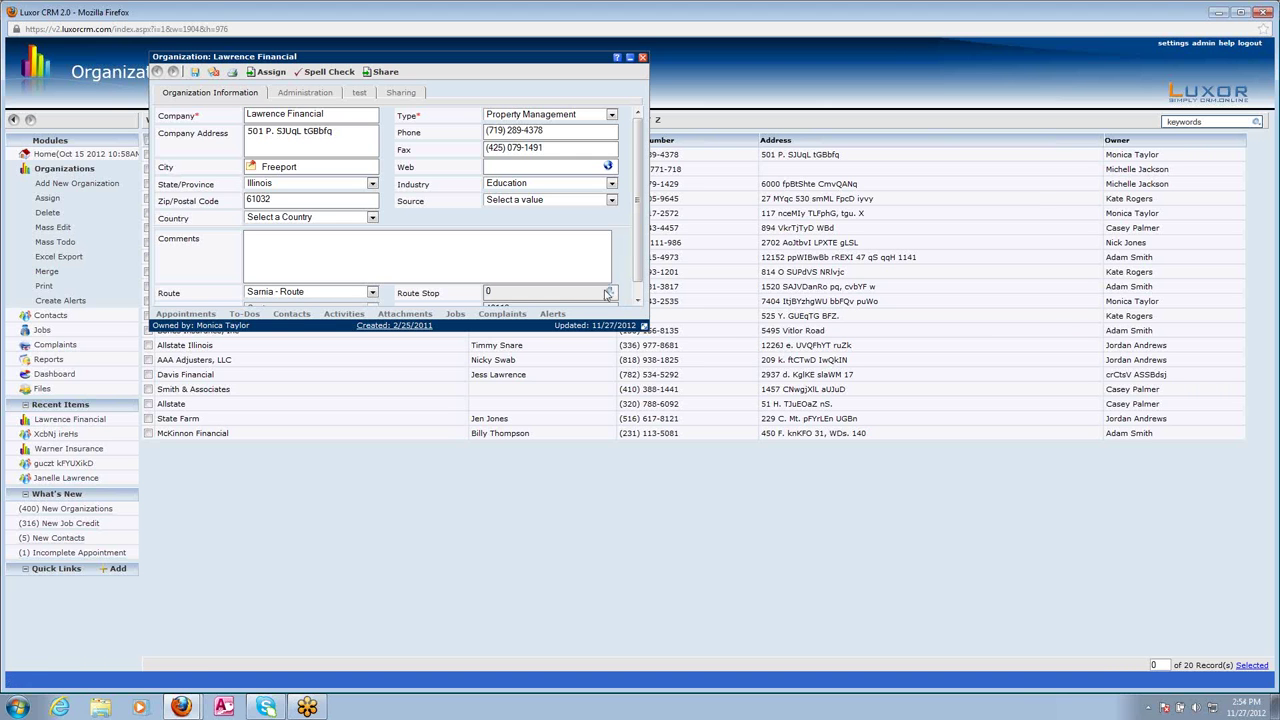
pyautogui.click(608, 294)
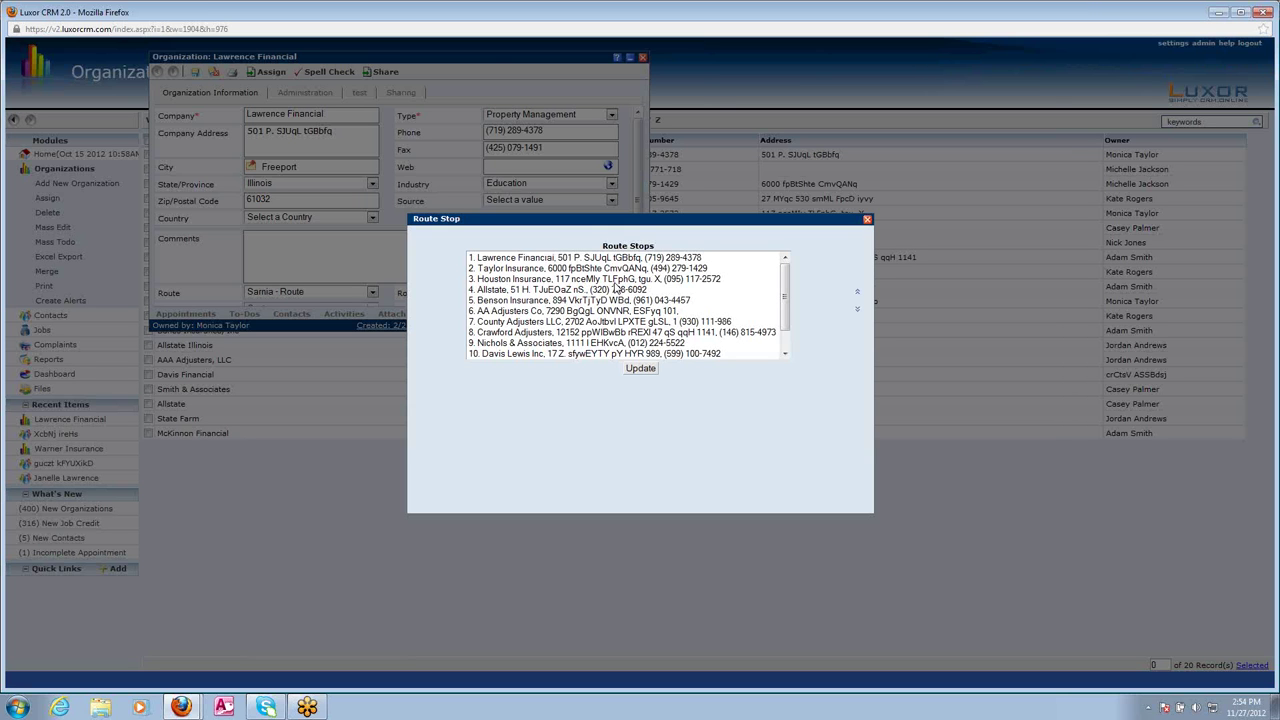
# - Move Allstate up to stop 3 on the route, update the stops, and save and close the organization record
pyautogui.click(520, 292)
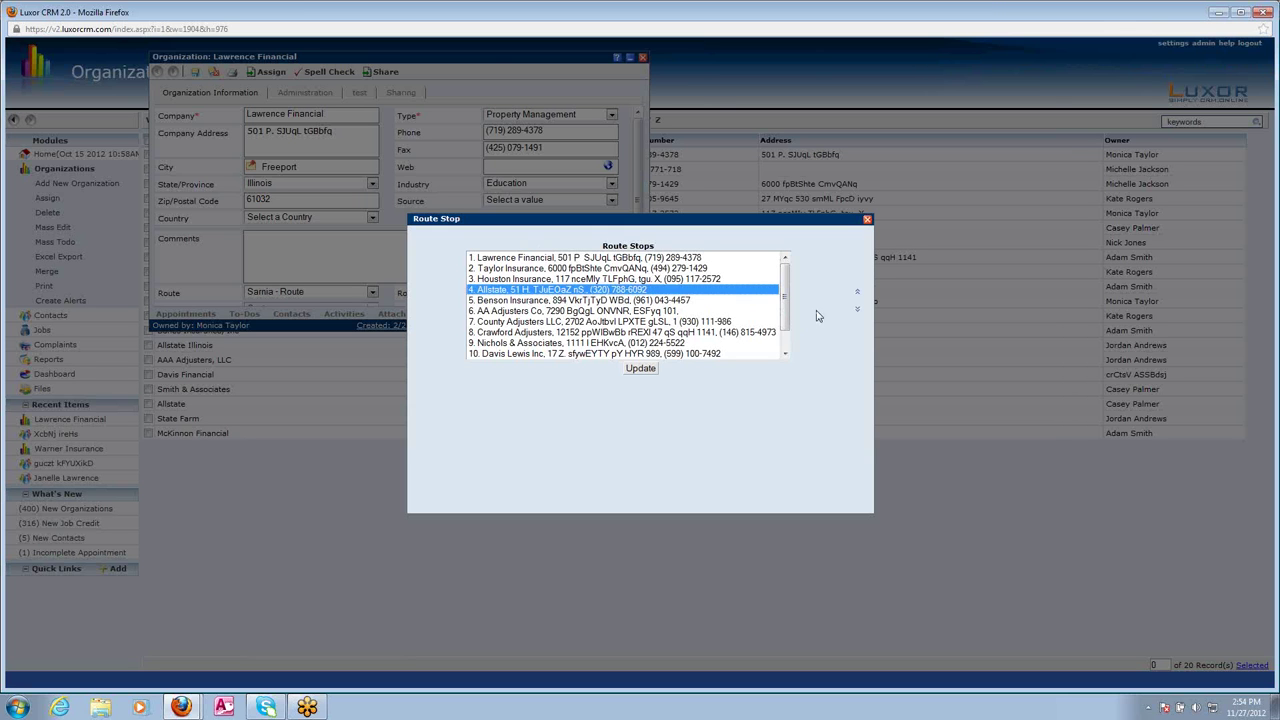
pyautogui.click(858, 294)
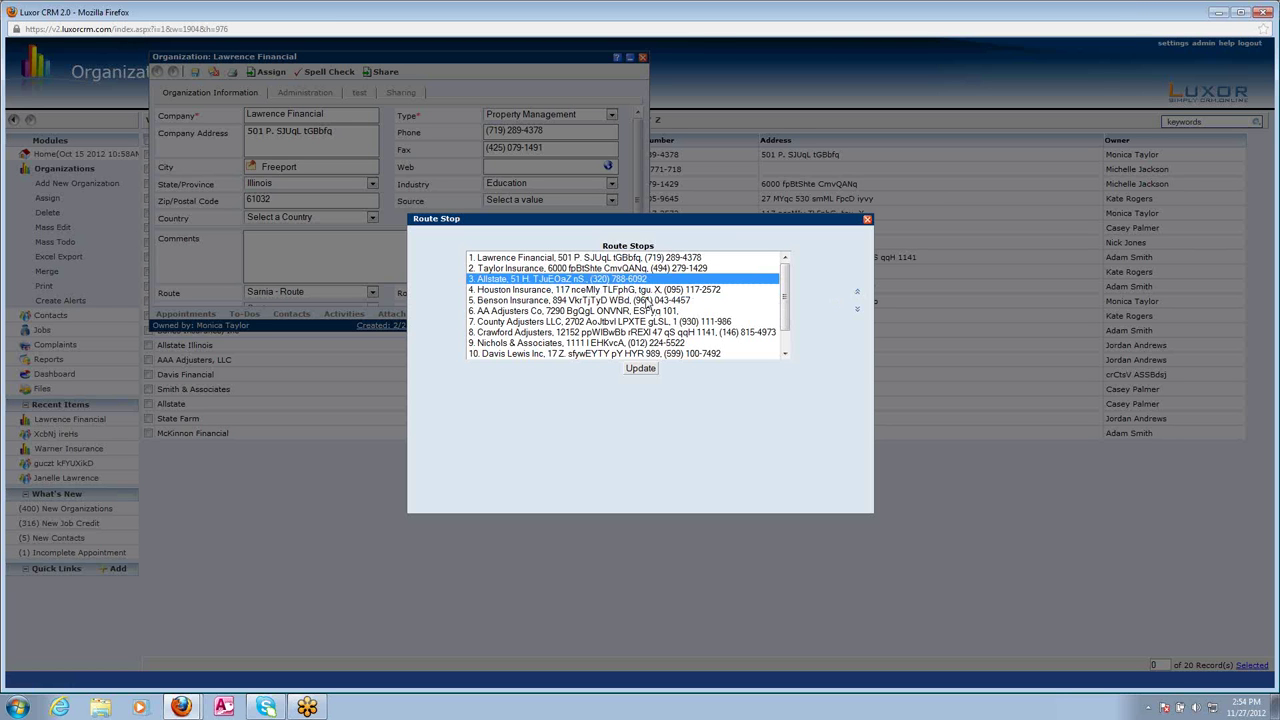
pyautogui.click(642, 369)
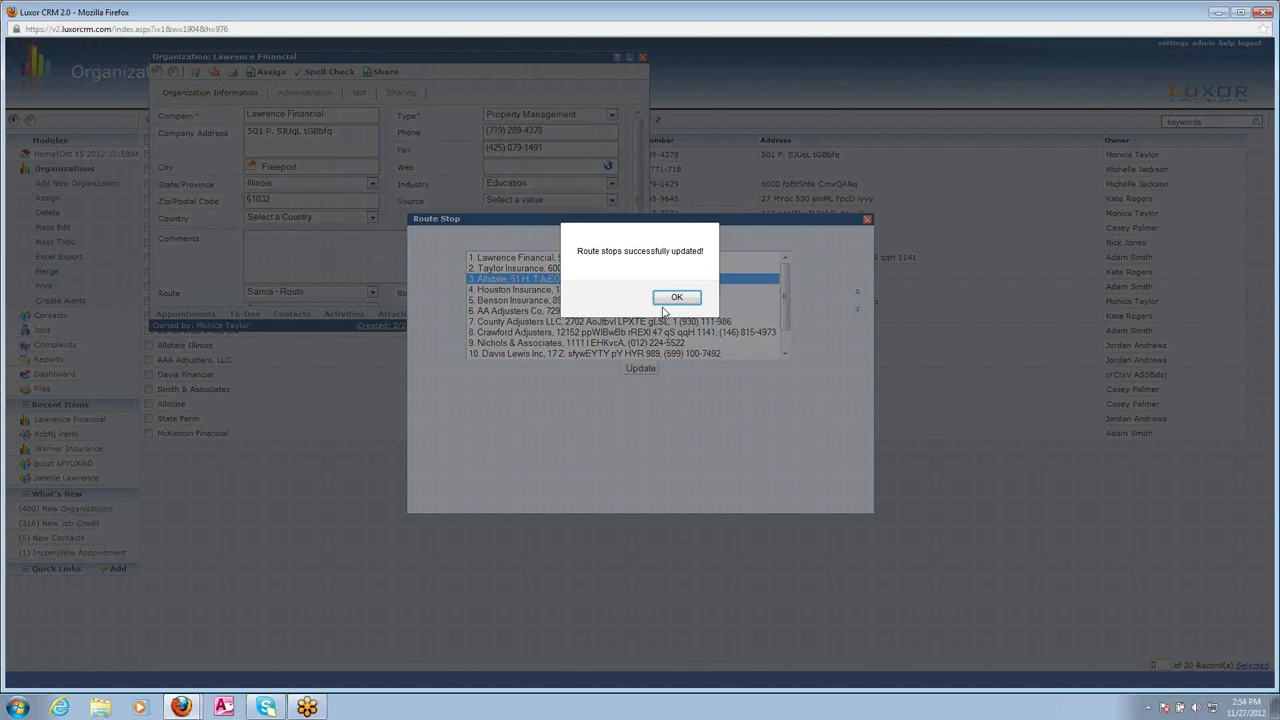
pyautogui.click(667, 297)
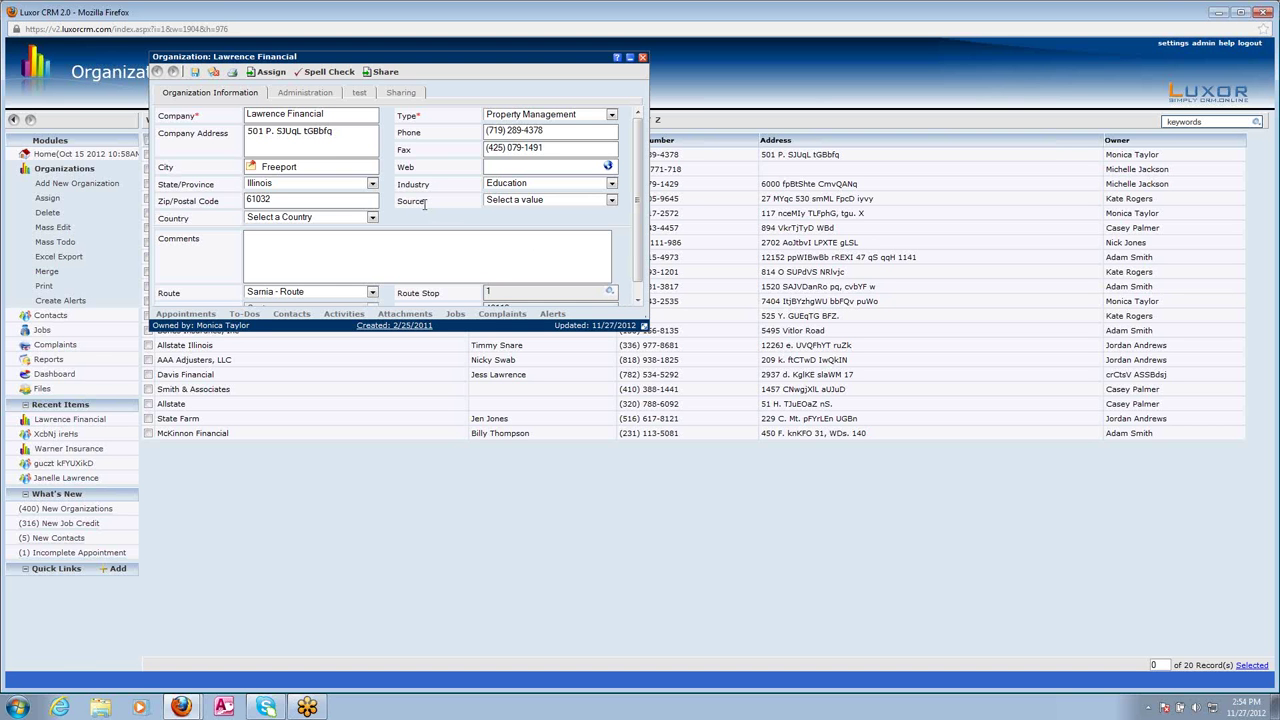
pyautogui.click(216, 75)
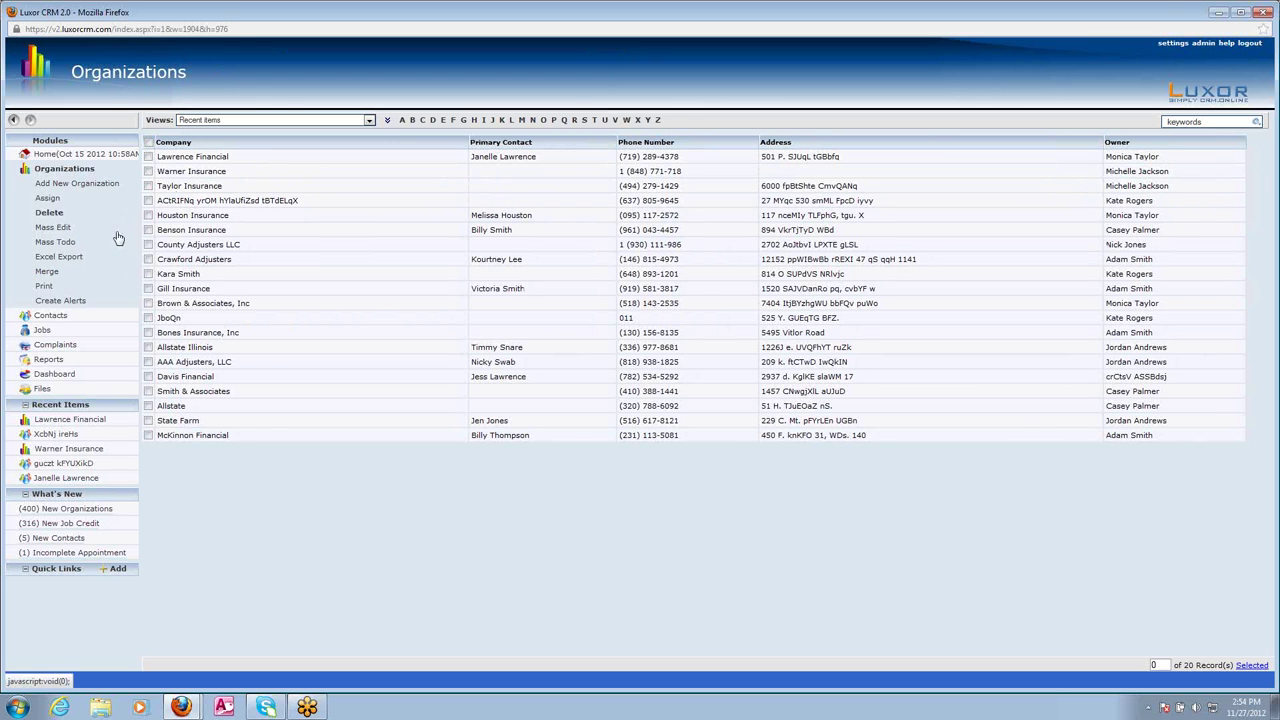
# - Create a new Contacts view named "Route - Sarnia"
pyautogui.click(60, 314)
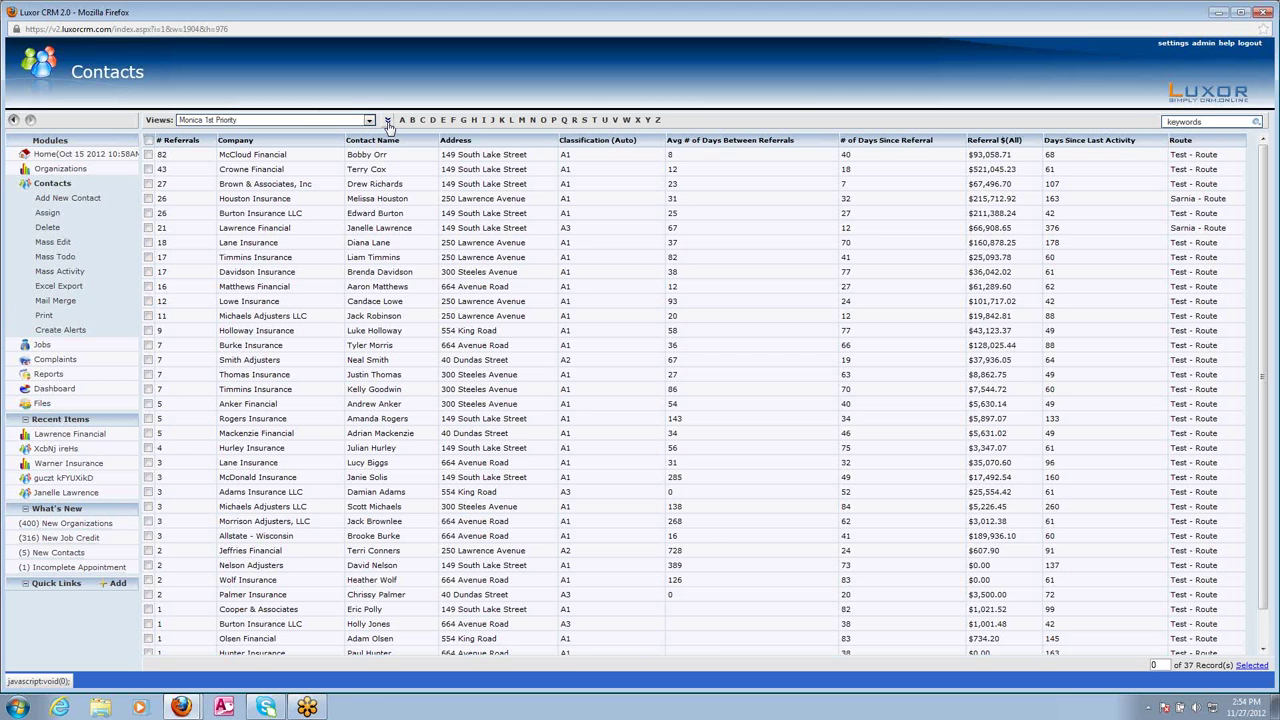
pyautogui.click(388, 121)
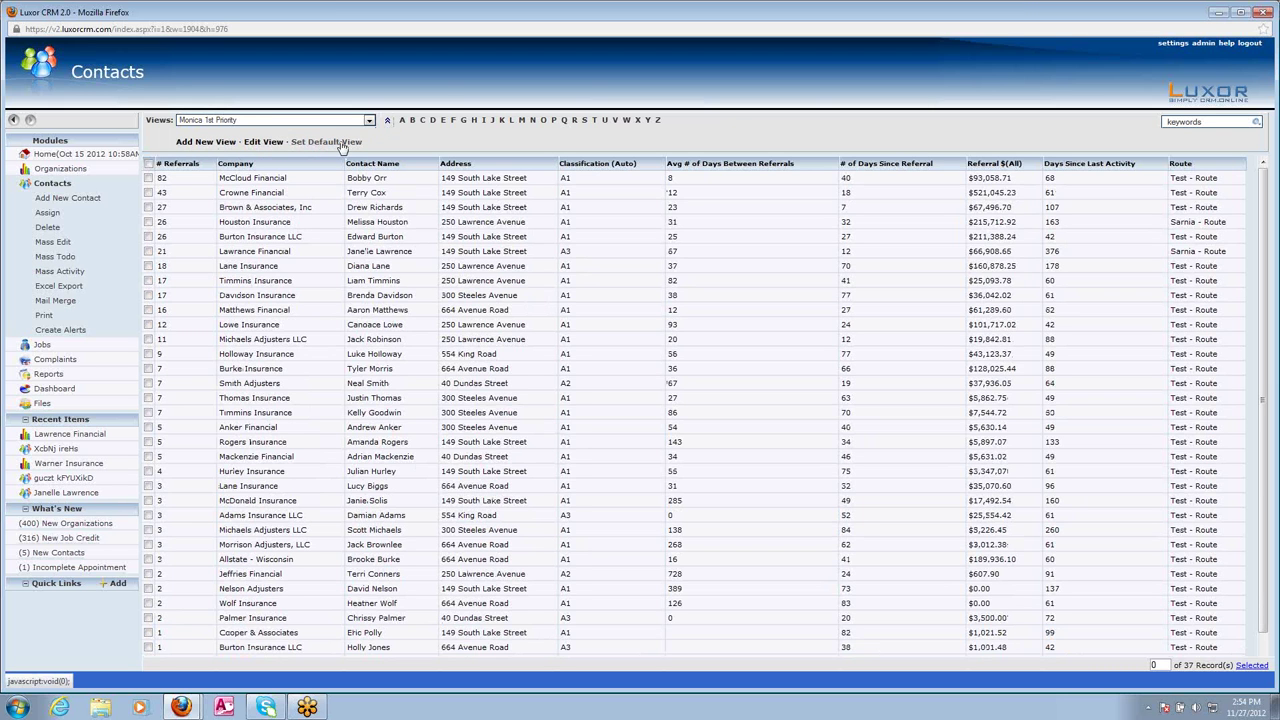
pyautogui.click(205, 143)
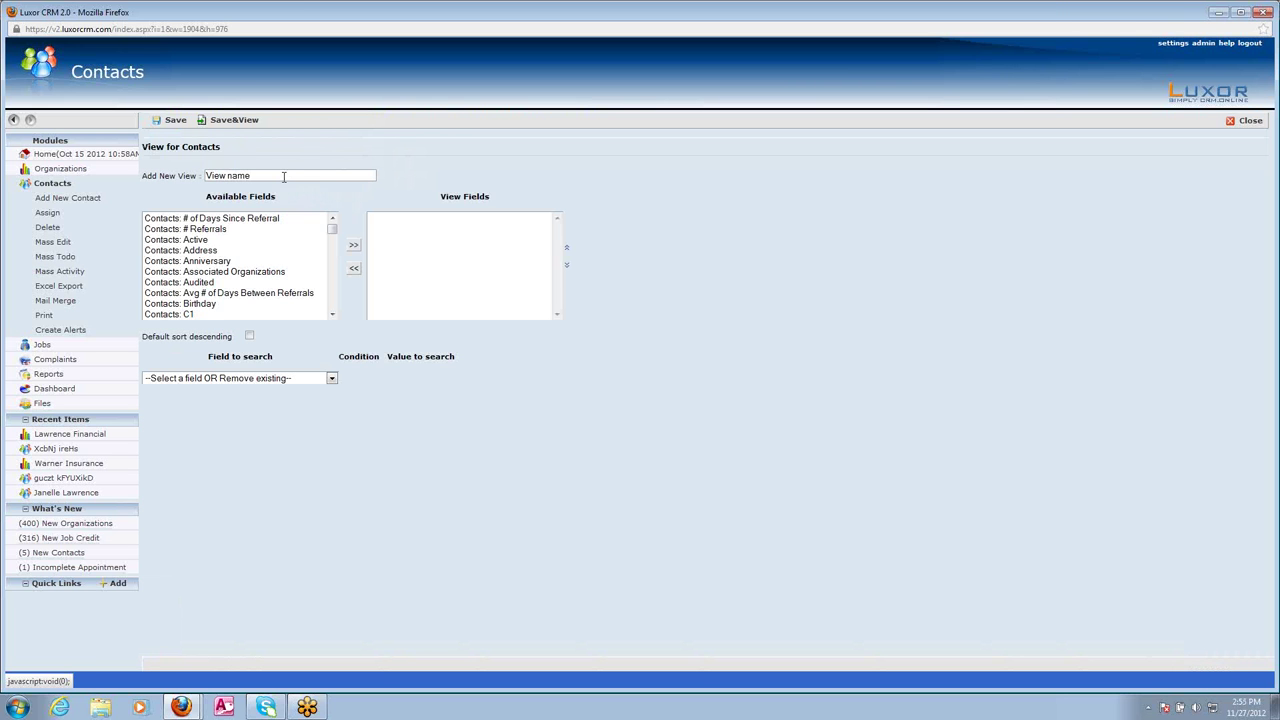
pyautogui.click(284, 177)
# - Add the Organizations: Route Stop field to the new view as its first field
pyautogui.scroll(-5, 280, 264)
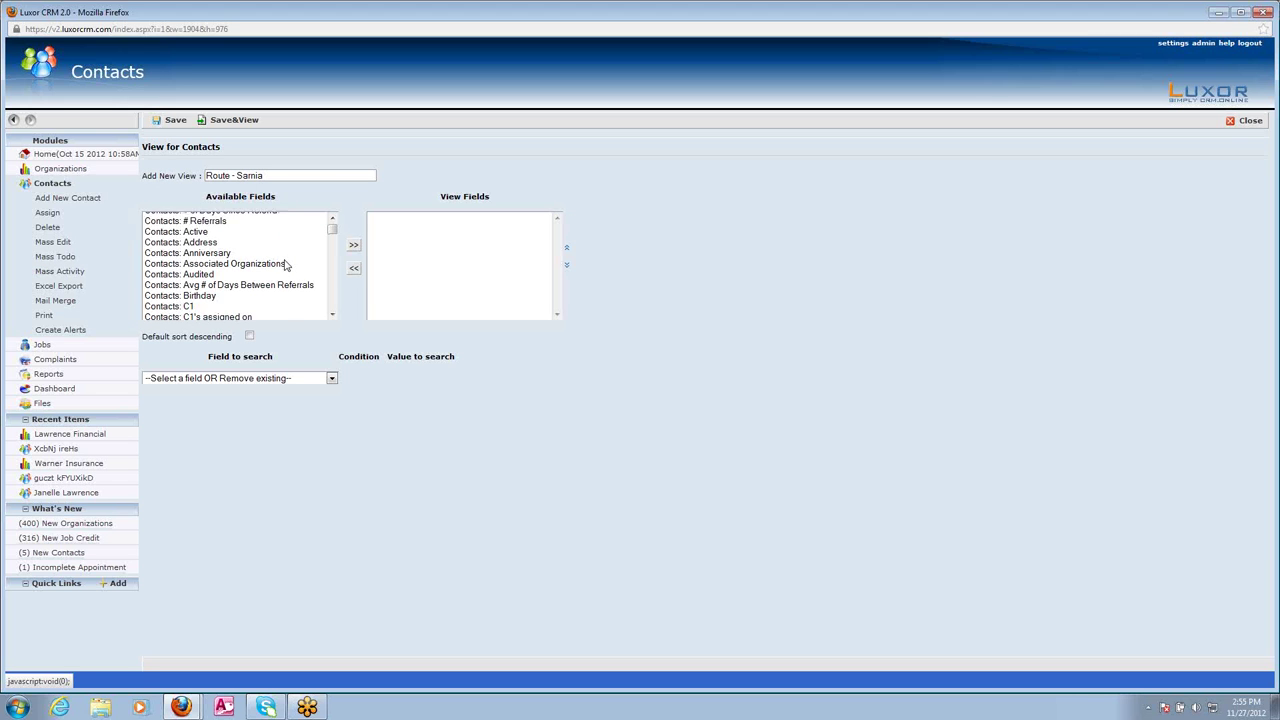
pyautogui.scroll(-7, 282, 268)
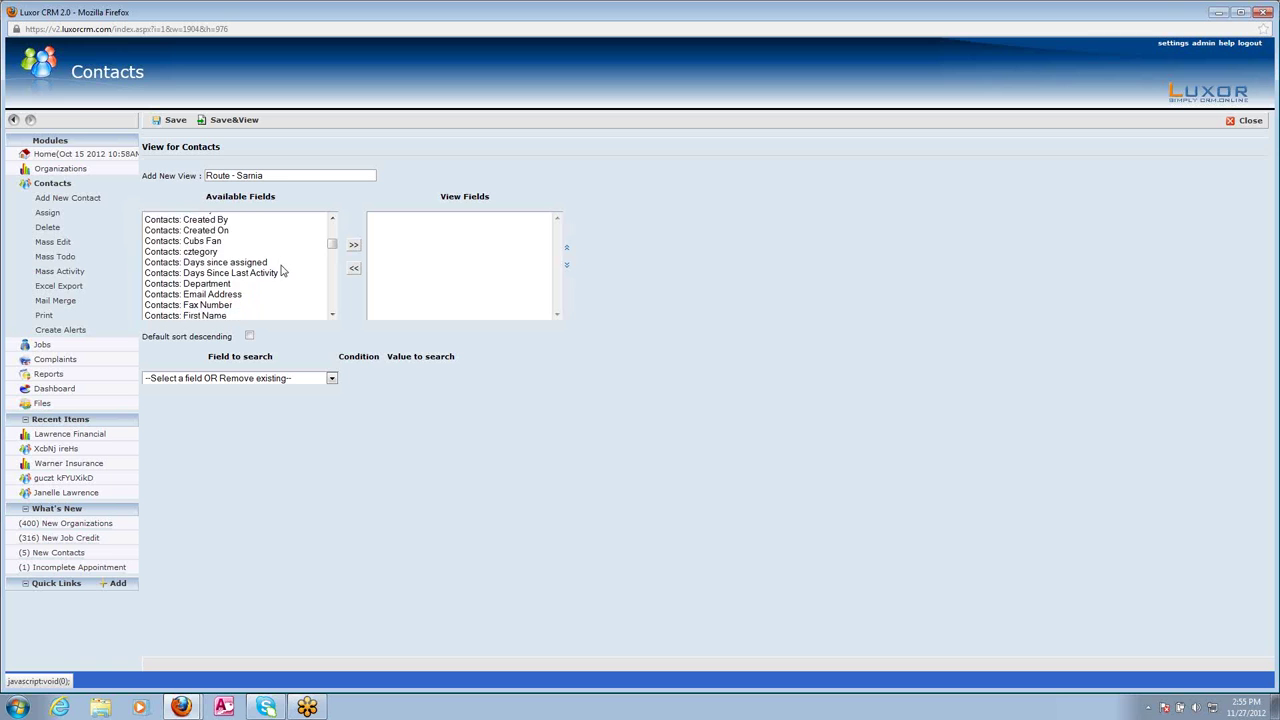
pyautogui.scroll(-8, 280, 275)
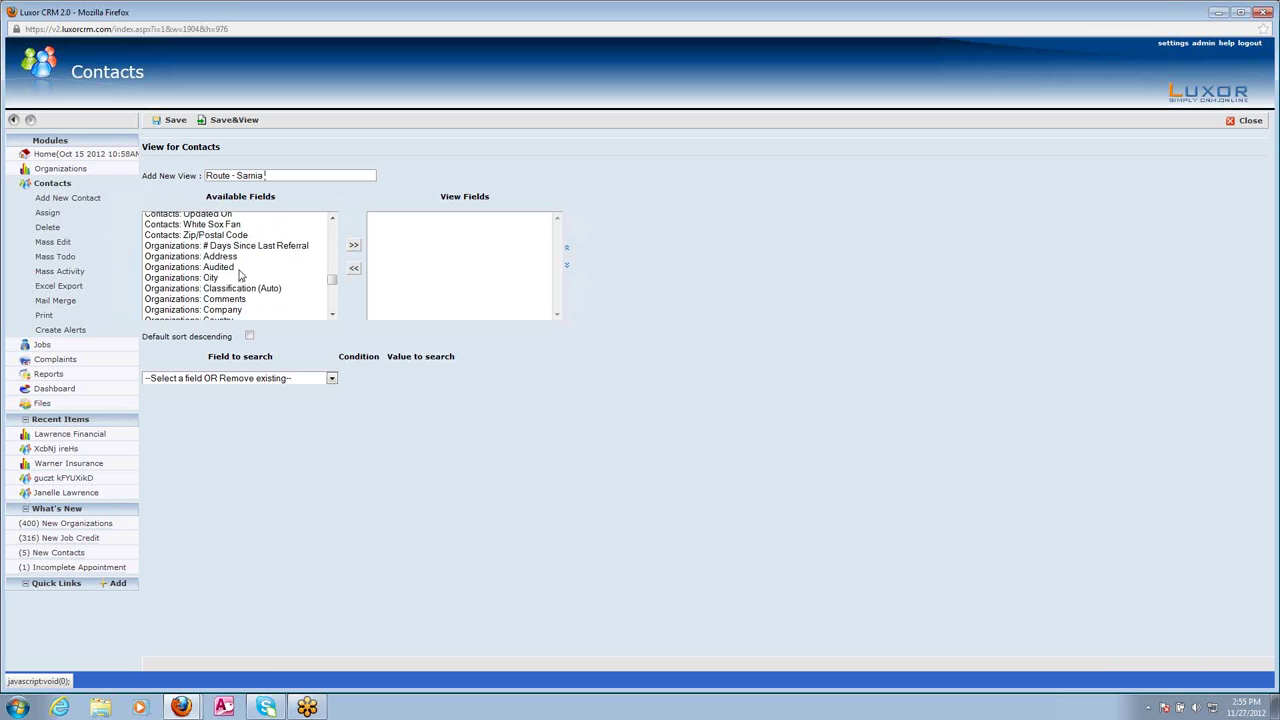
pyautogui.scroll(-8, 232, 272)
pyautogui.scroll(-2, 232, 272)
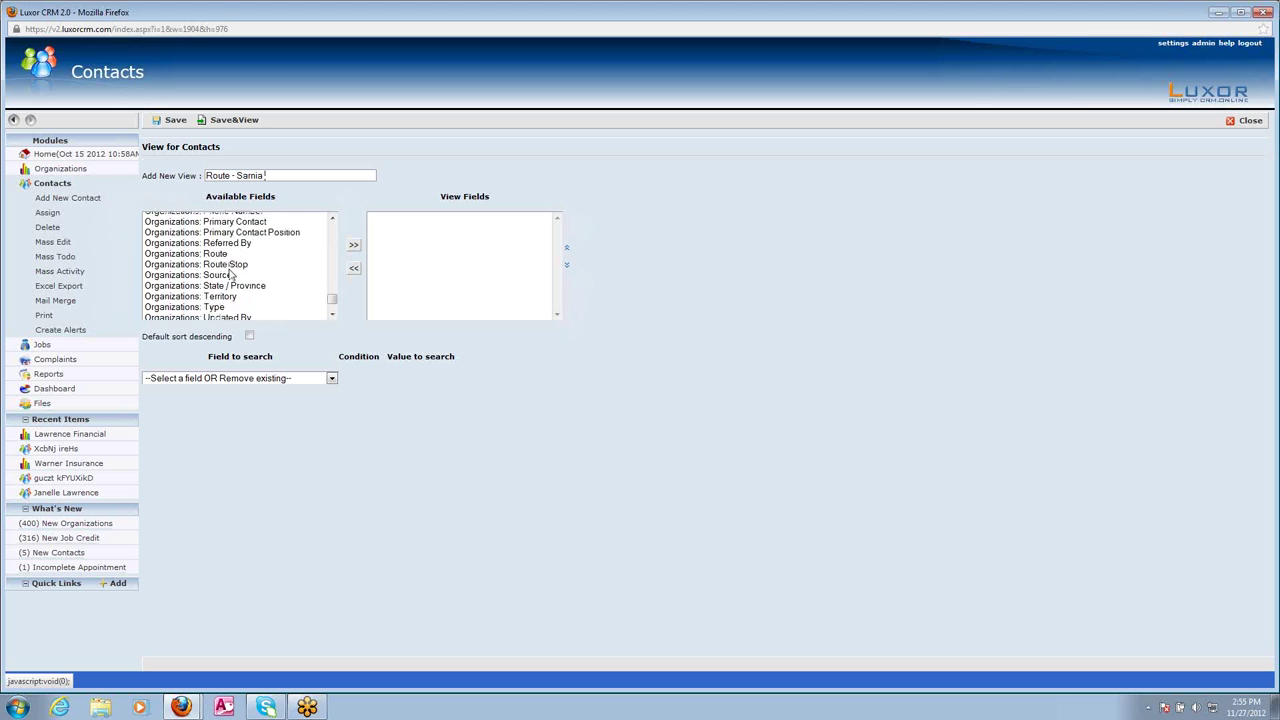
pyautogui.click(243, 227)
pyautogui.click(257, 236)
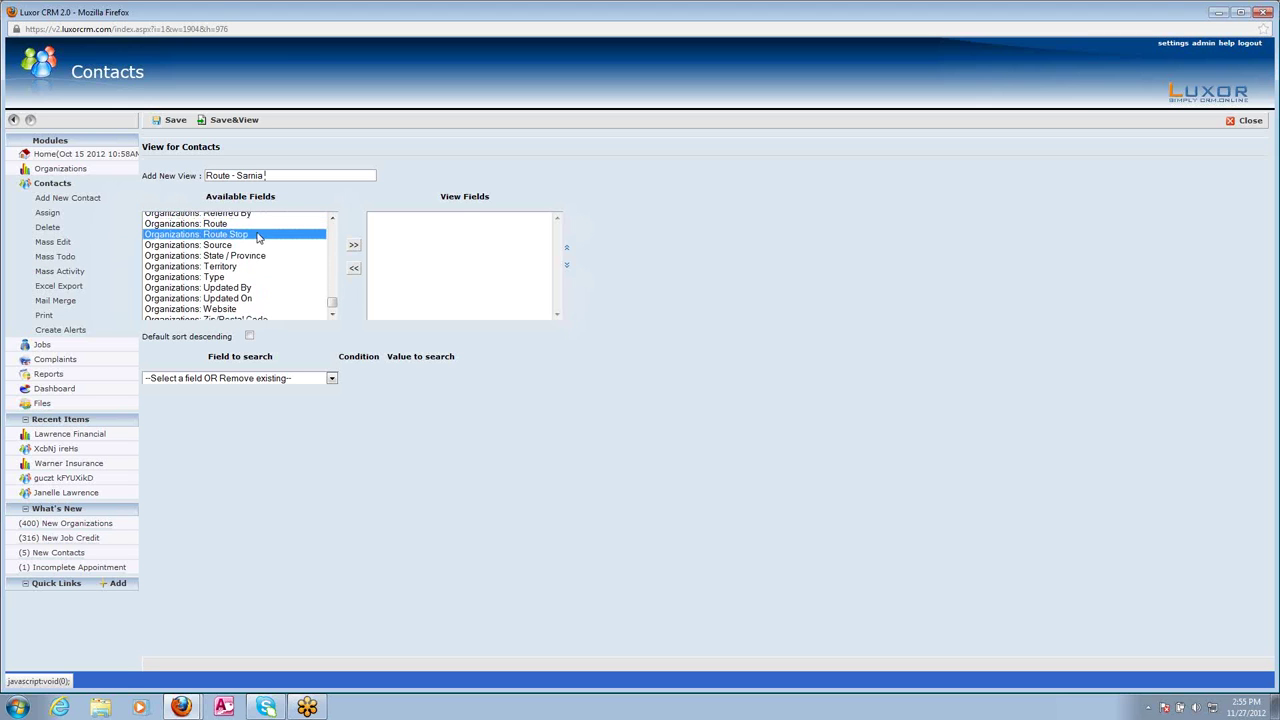
pyautogui.click(354, 245)
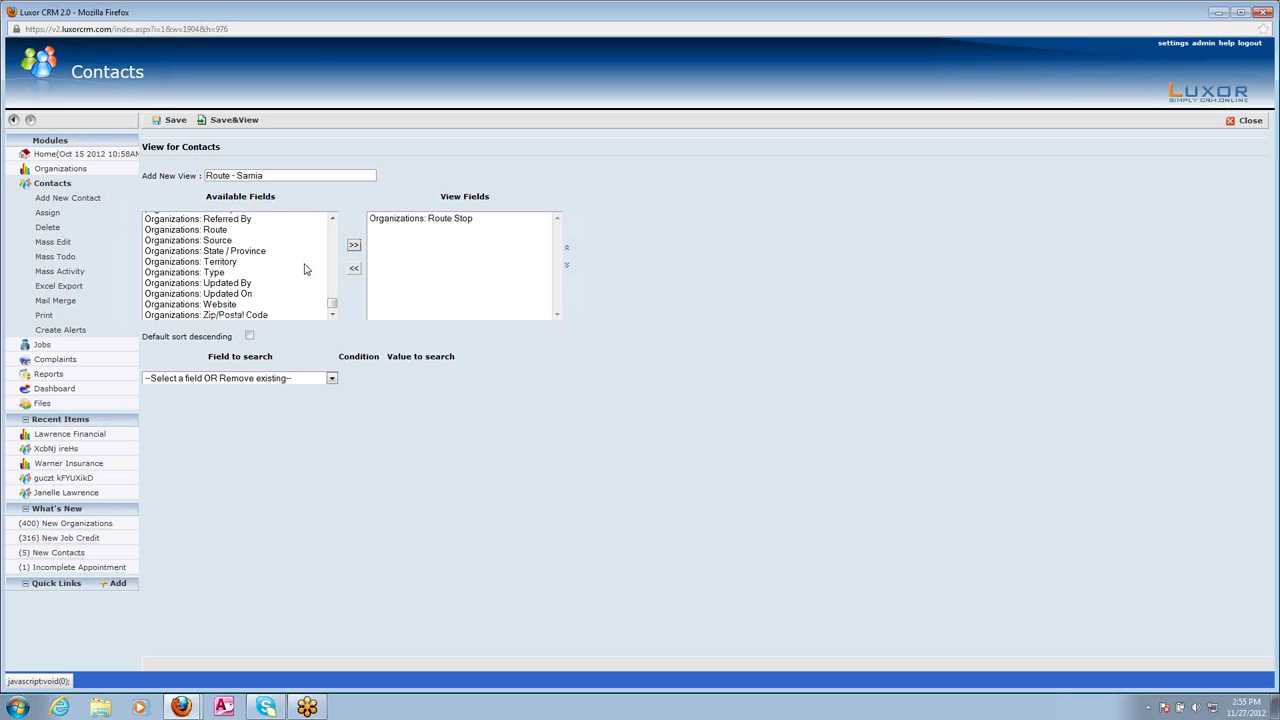
# - Add the Contacts: Company Name field to the view after the route stop
pyautogui.scroll(1, 306, 270)
pyautogui.click(238, 268)
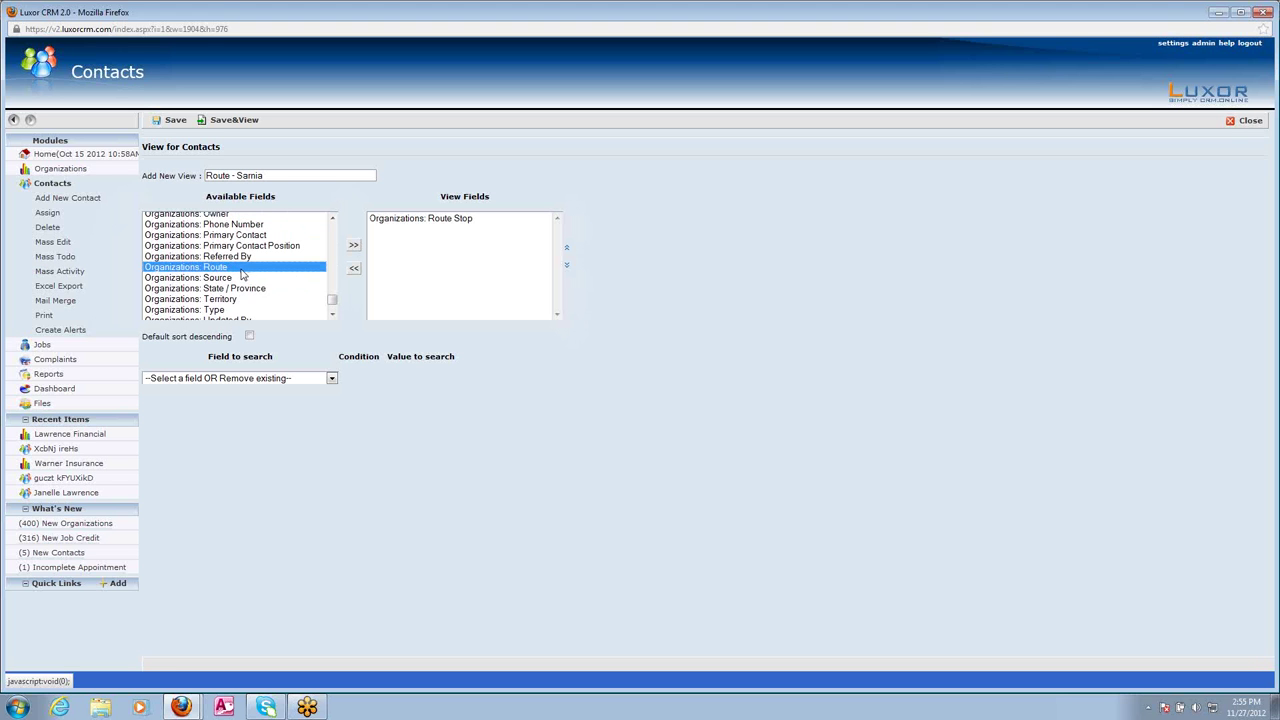
pyautogui.scroll(5, 268, 281)
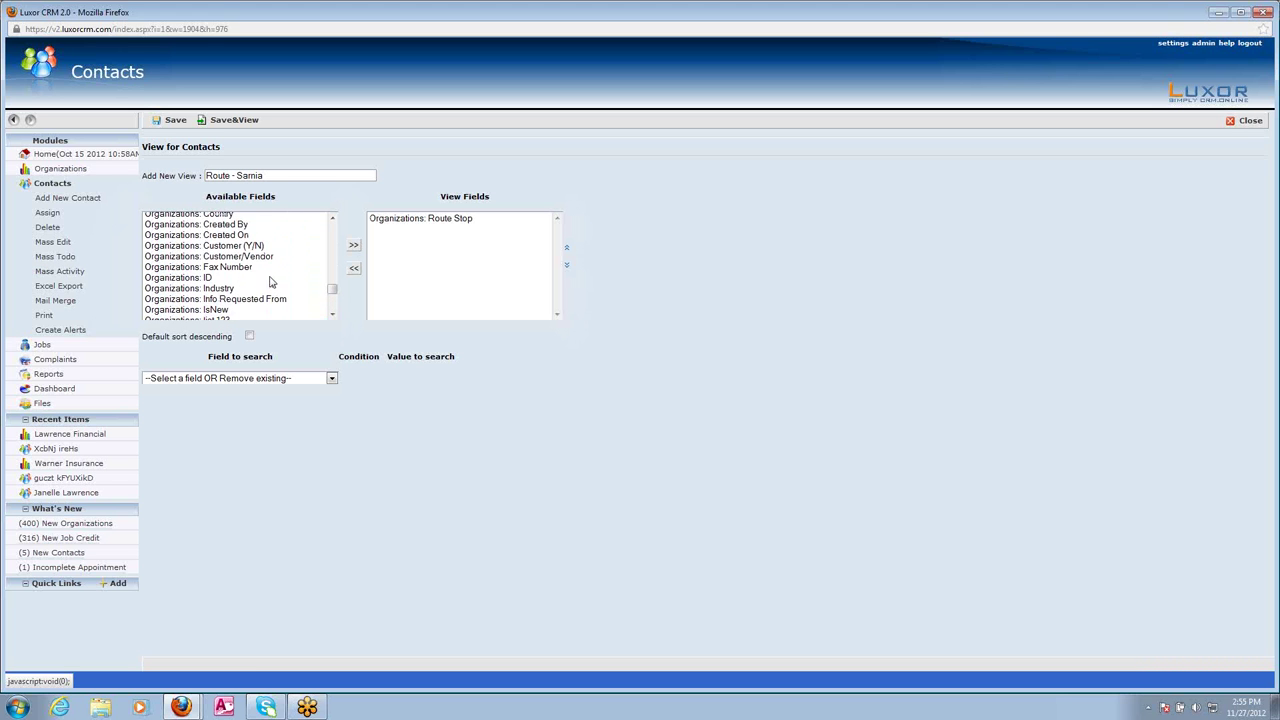
pyautogui.scroll(6, 268, 285)
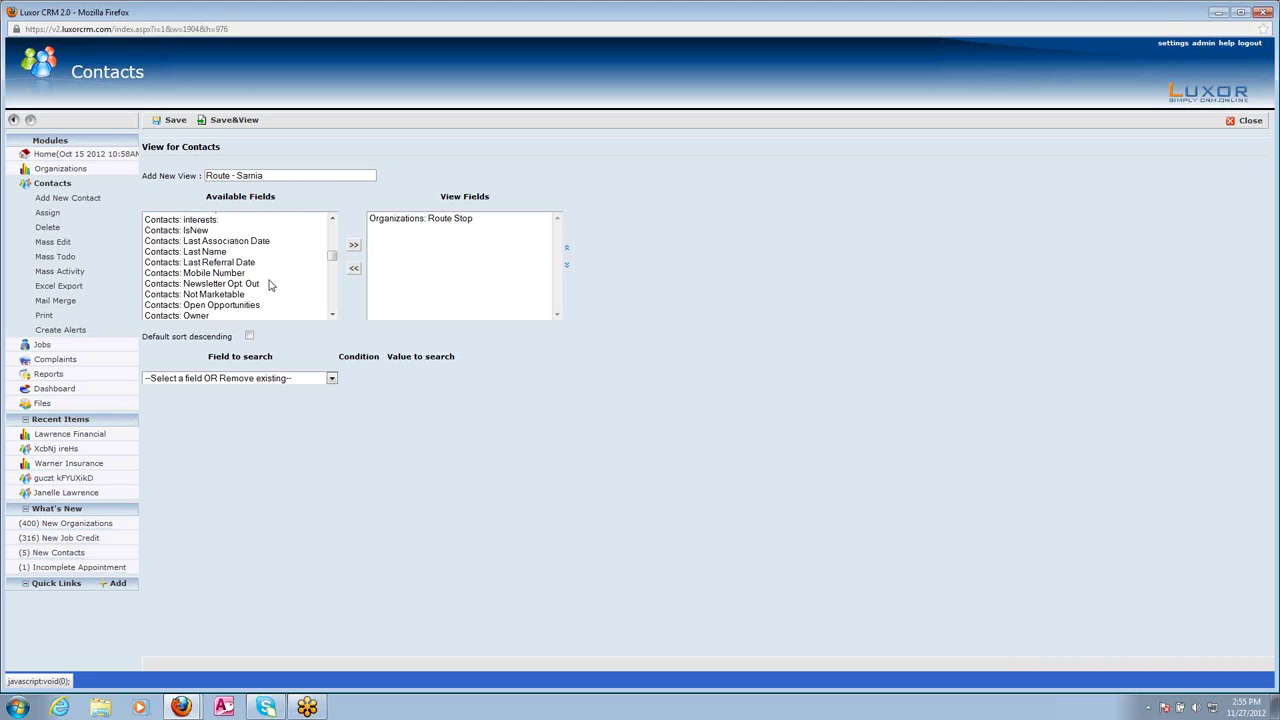
pyautogui.scroll(8, 268, 285)
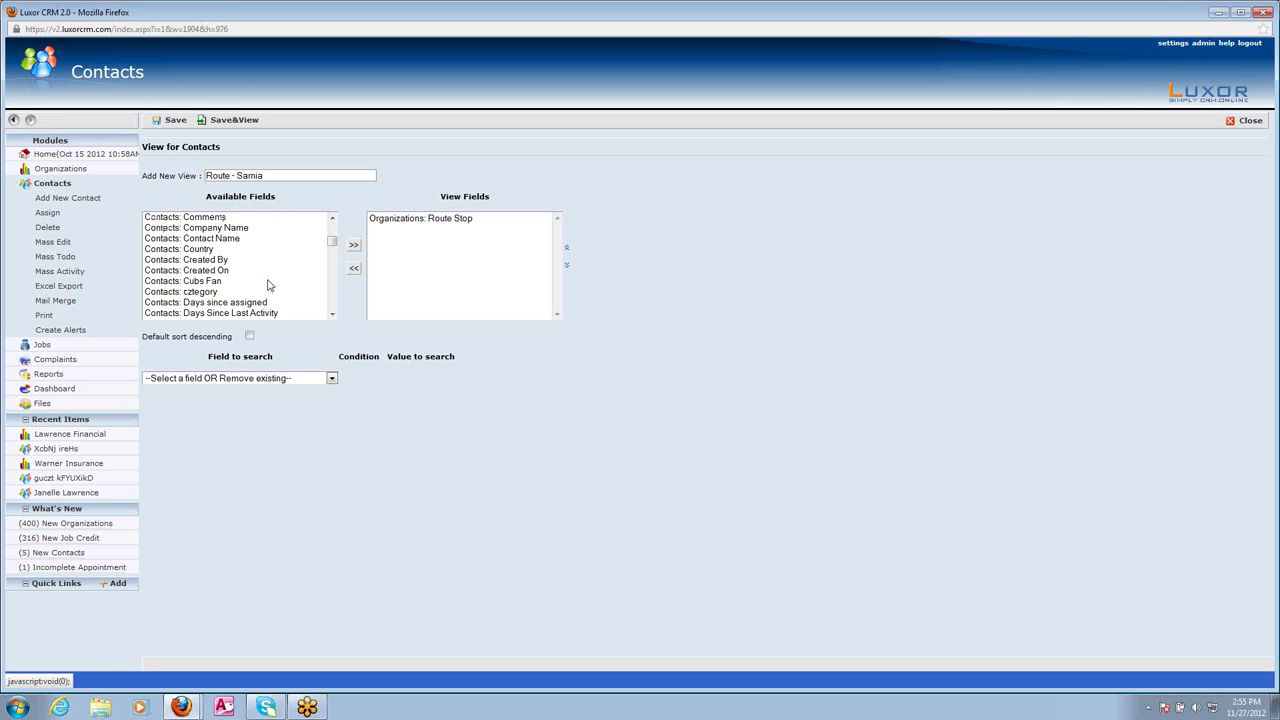
pyautogui.click(260, 285)
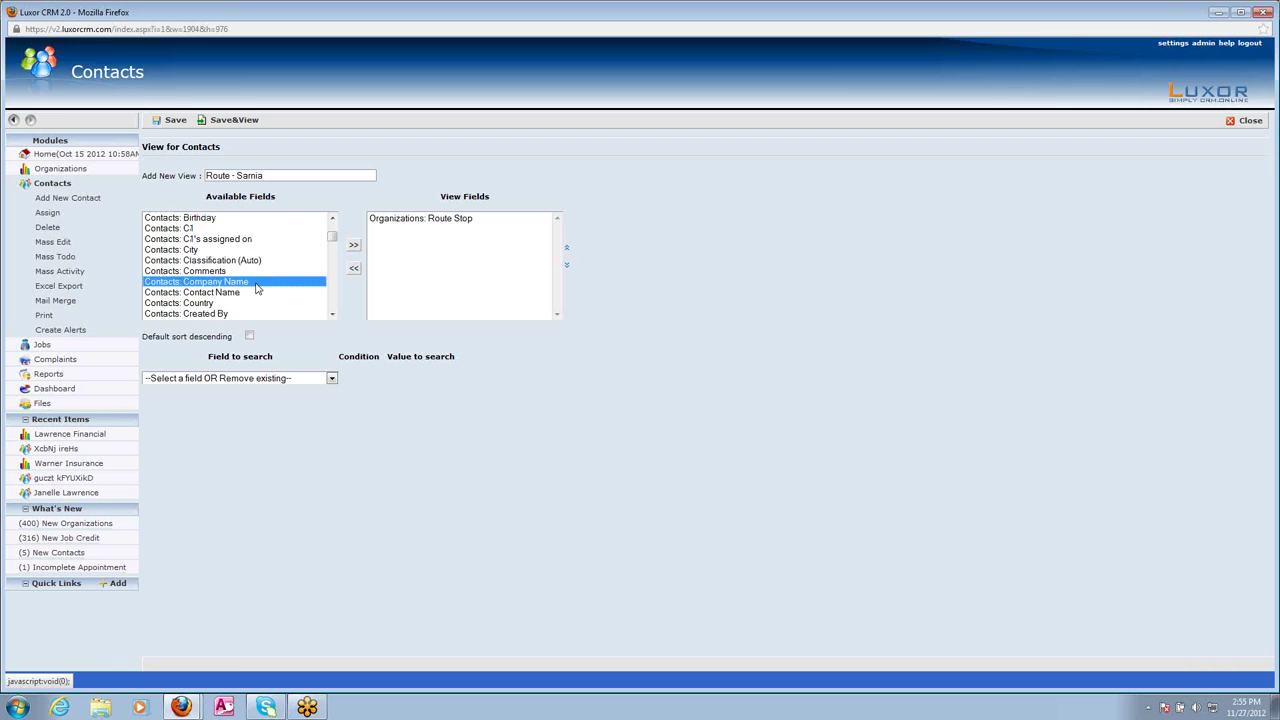
pyautogui.click(353, 245)
# - Add the Organizations: Address and Organizations: City fields to the view
pyautogui.scroll(-12, 310, 279)
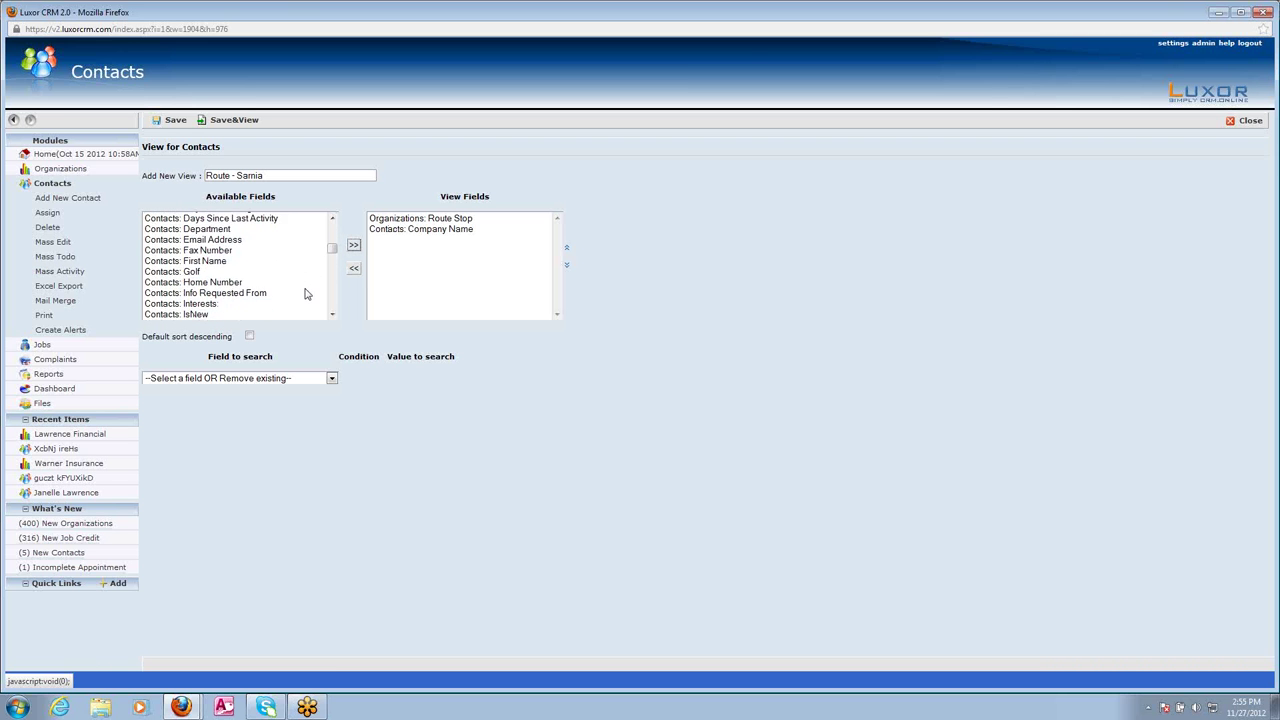
pyautogui.scroll(-10, 307, 292)
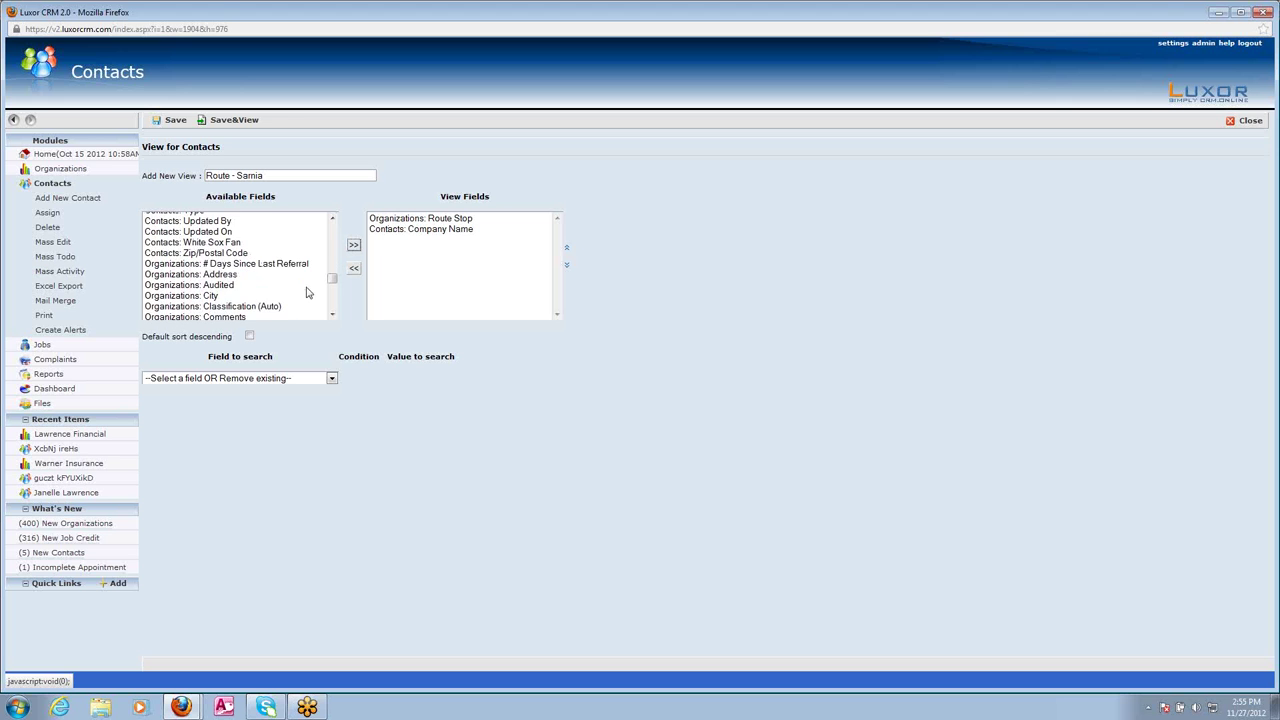
pyautogui.click(254, 267)
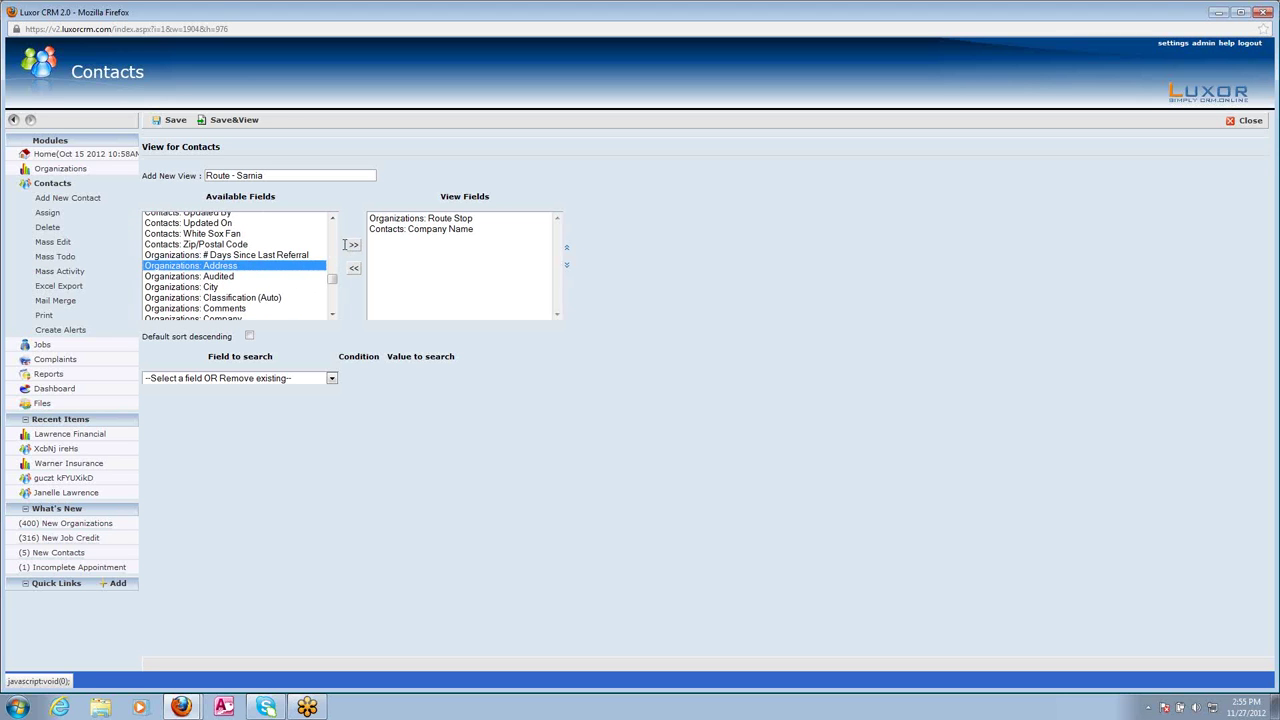
pyautogui.click(353, 245)
pyautogui.click(300, 277)
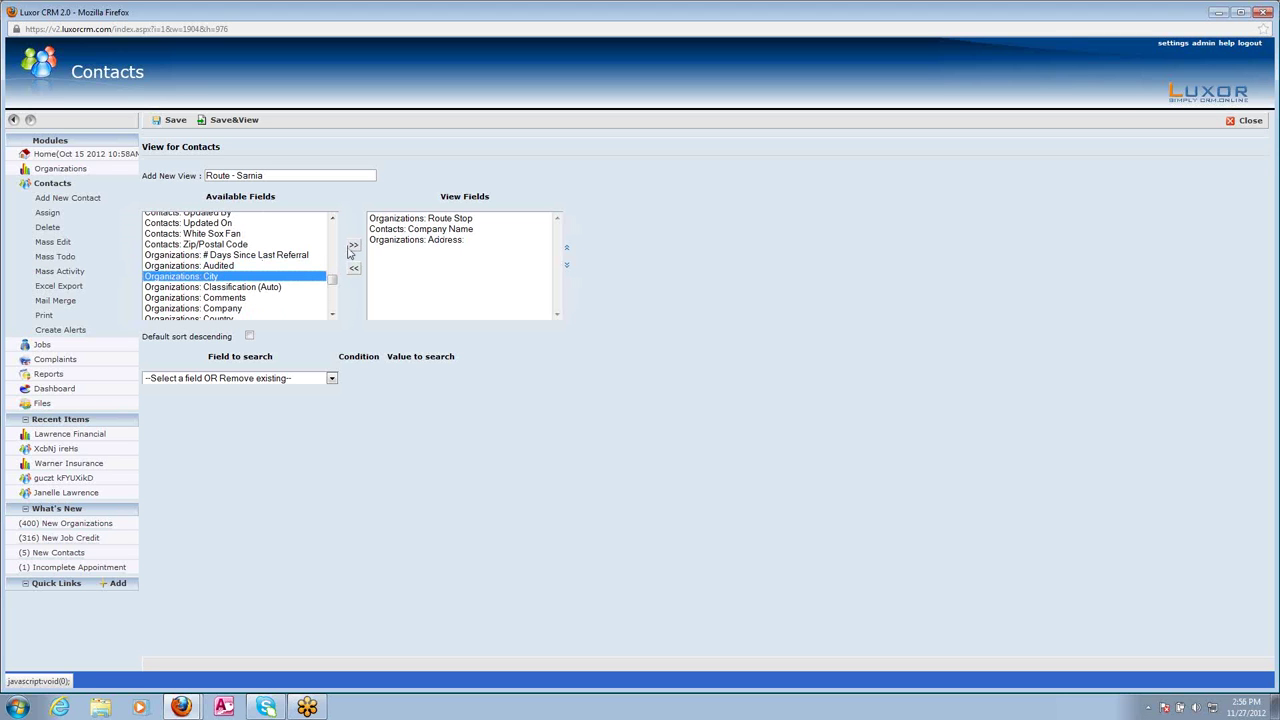
pyautogui.click(353, 245)
# - Add the Contacts: Contact Name and Contacts: Classification (Auto) fields to the view
pyautogui.scroll(8, 291, 280)
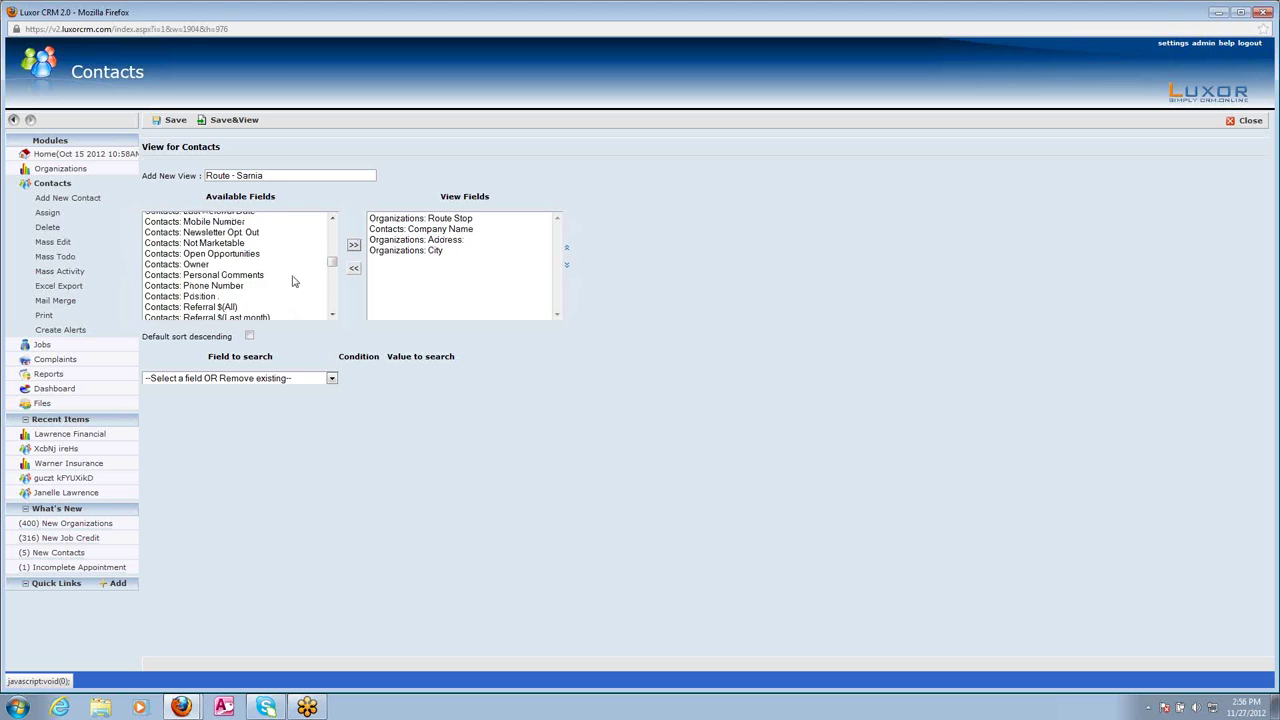
pyautogui.scroll(5, 291, 285)
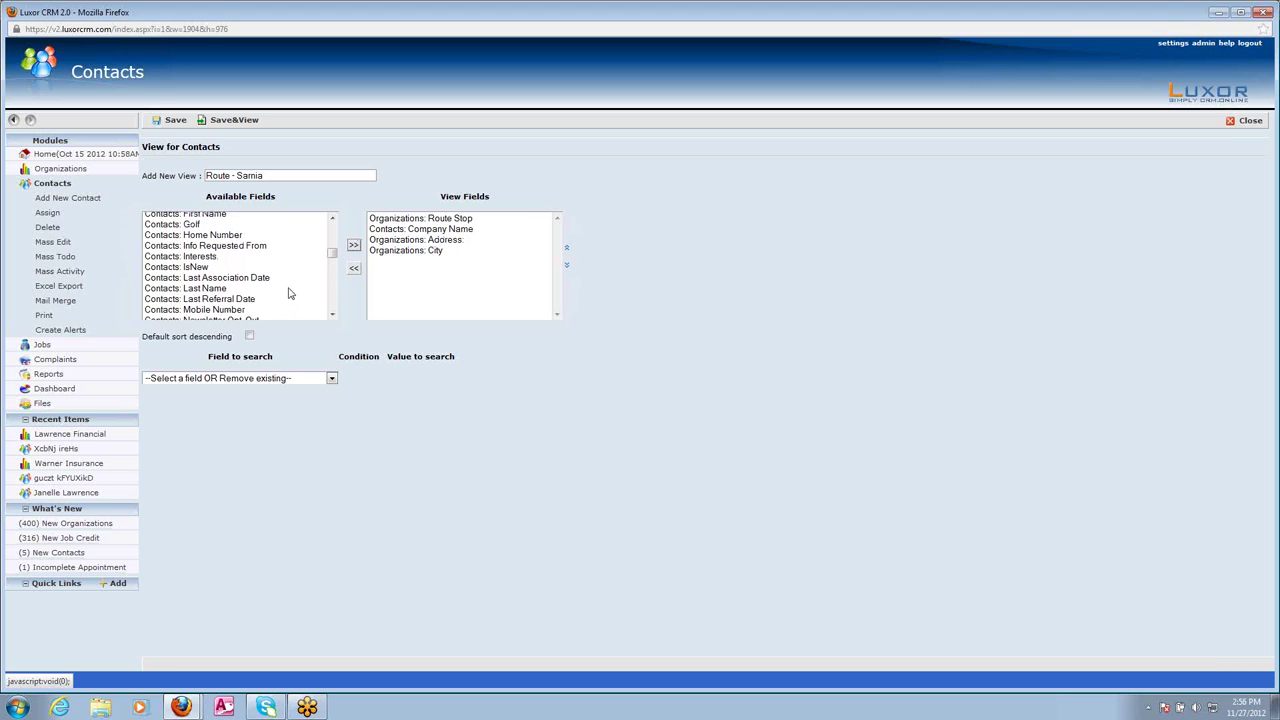
pyautogui.scroll(4, 287, 293)
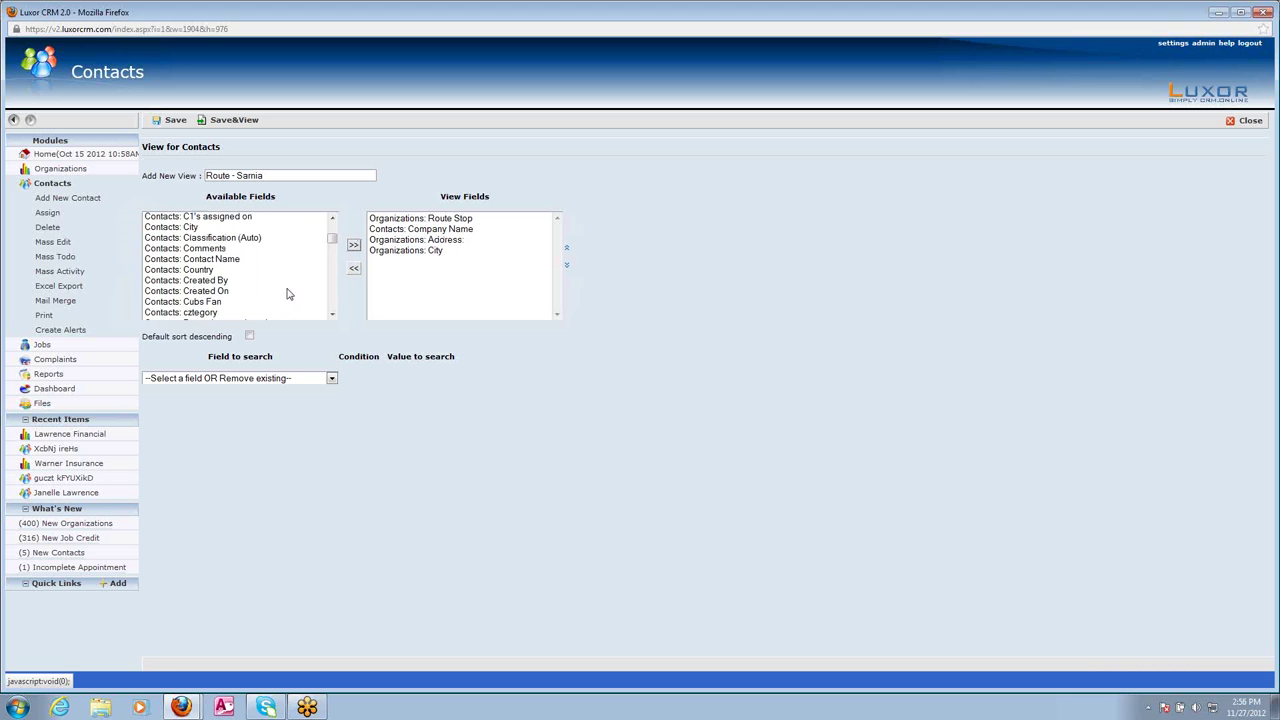
pyautogui.click(248, 274)
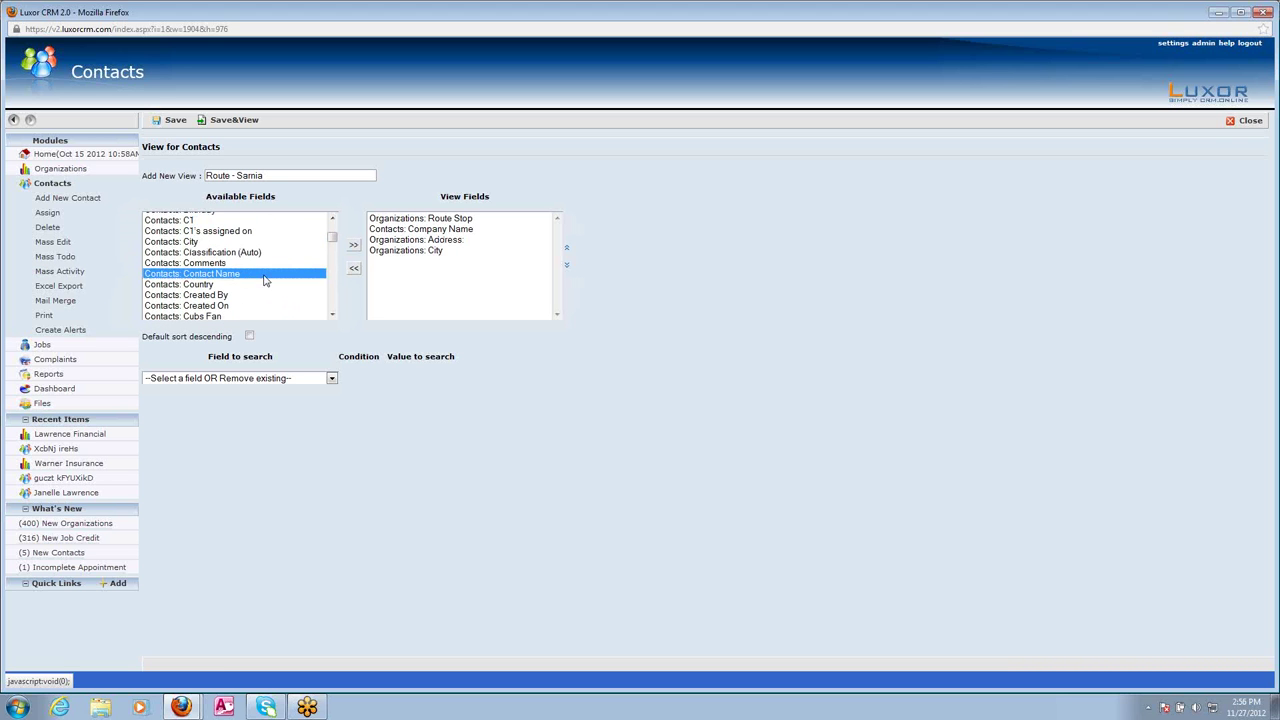
pyautogui.click(353, 245)
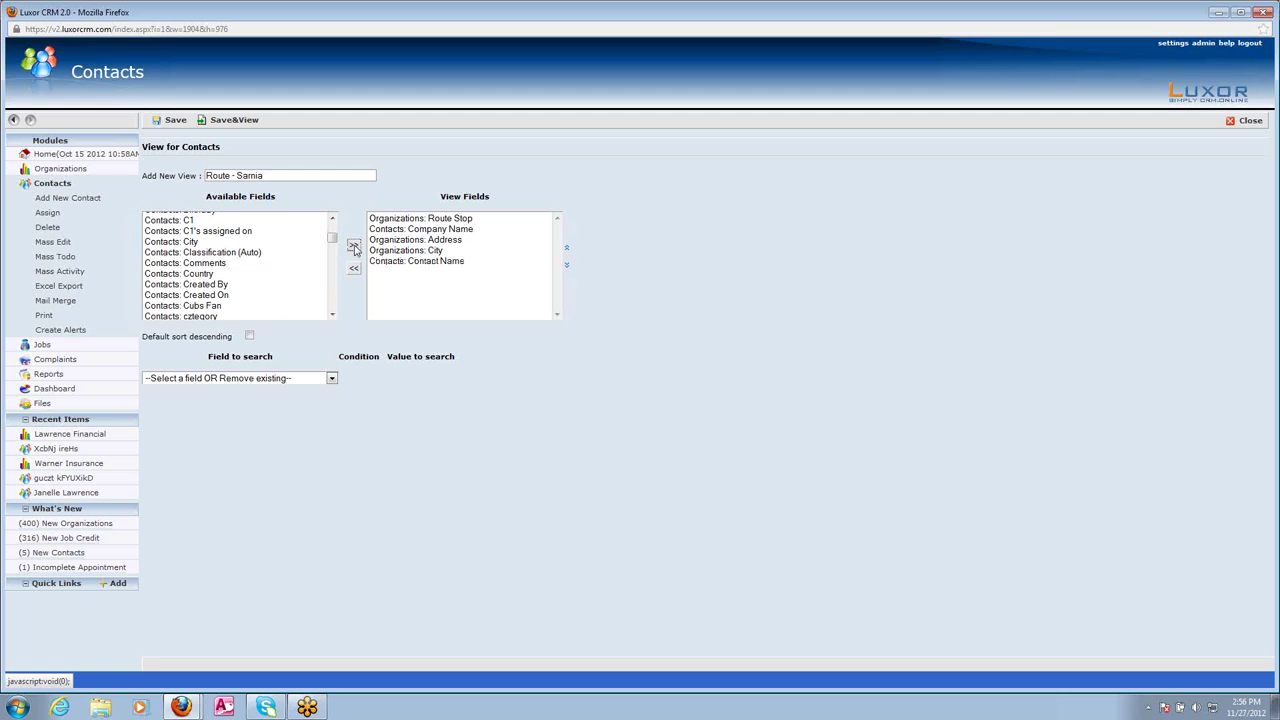
pyautogui.click(276, 256)
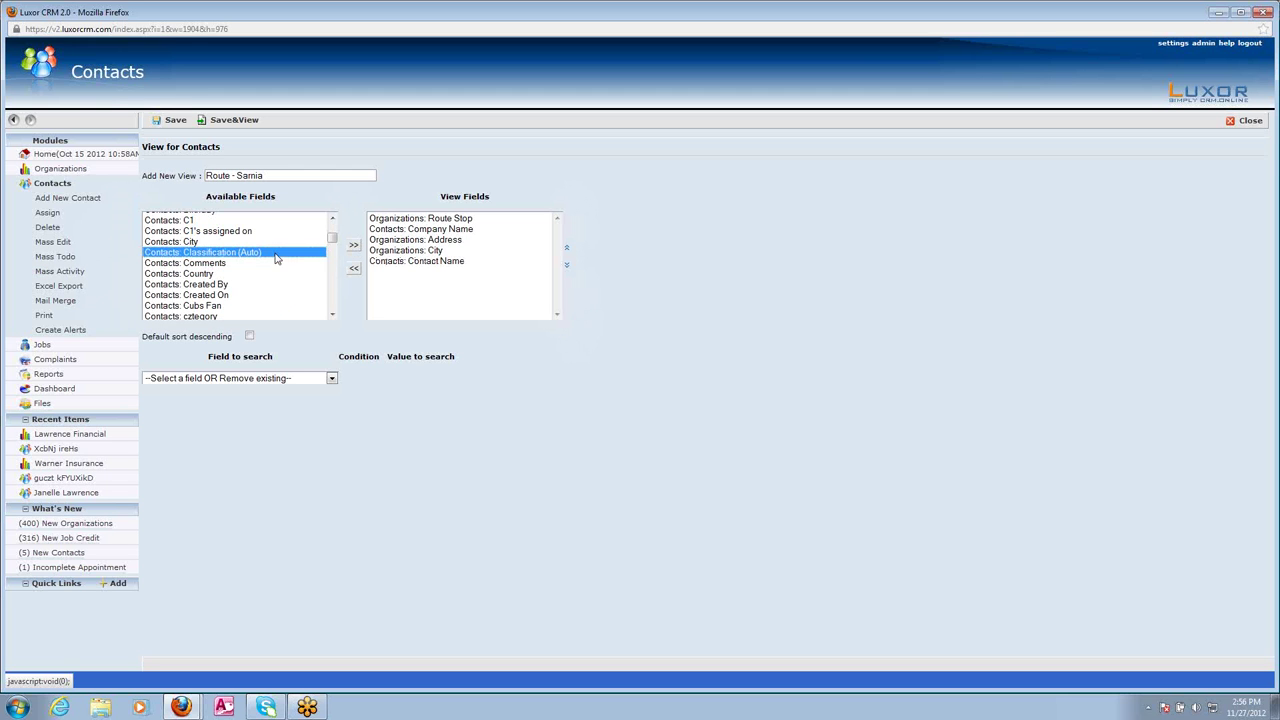
pyautogui.click(353, 245)
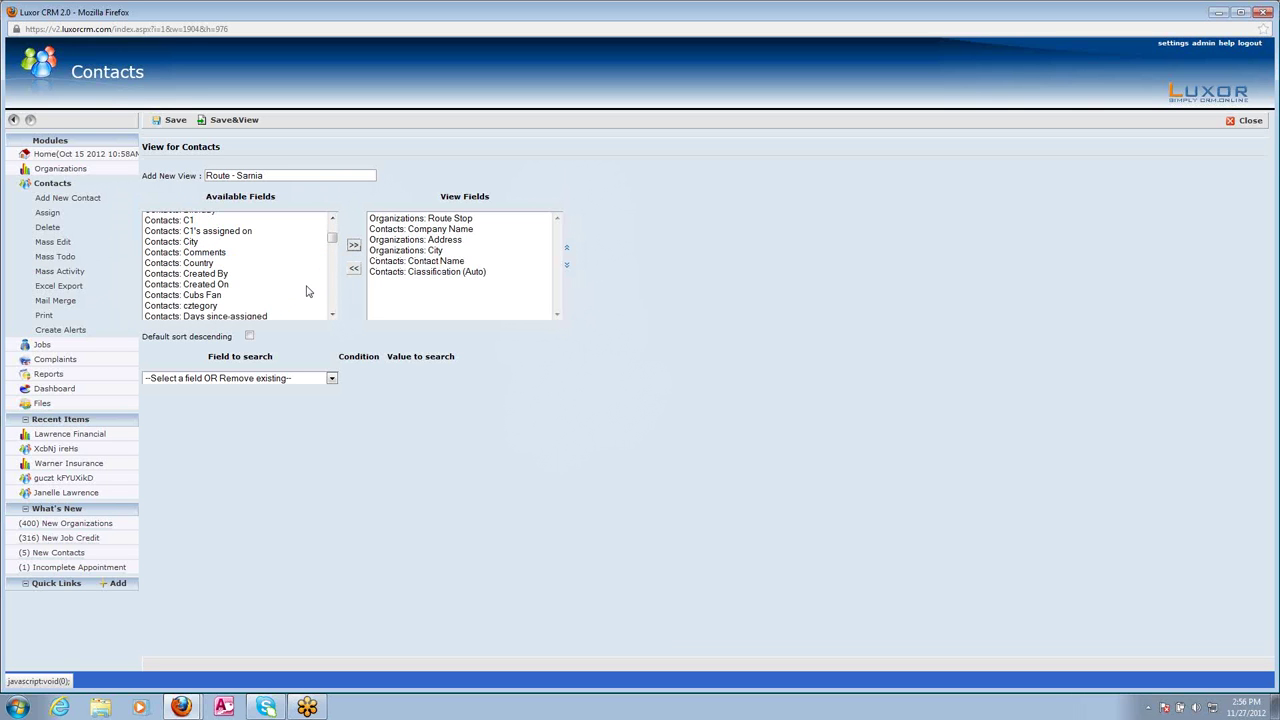
# - Add the Contacts: Avg # of Days Between Referrals field to the view
pyautogui.scroll(3, 307, 291)
pyautogui.click(298, 266)
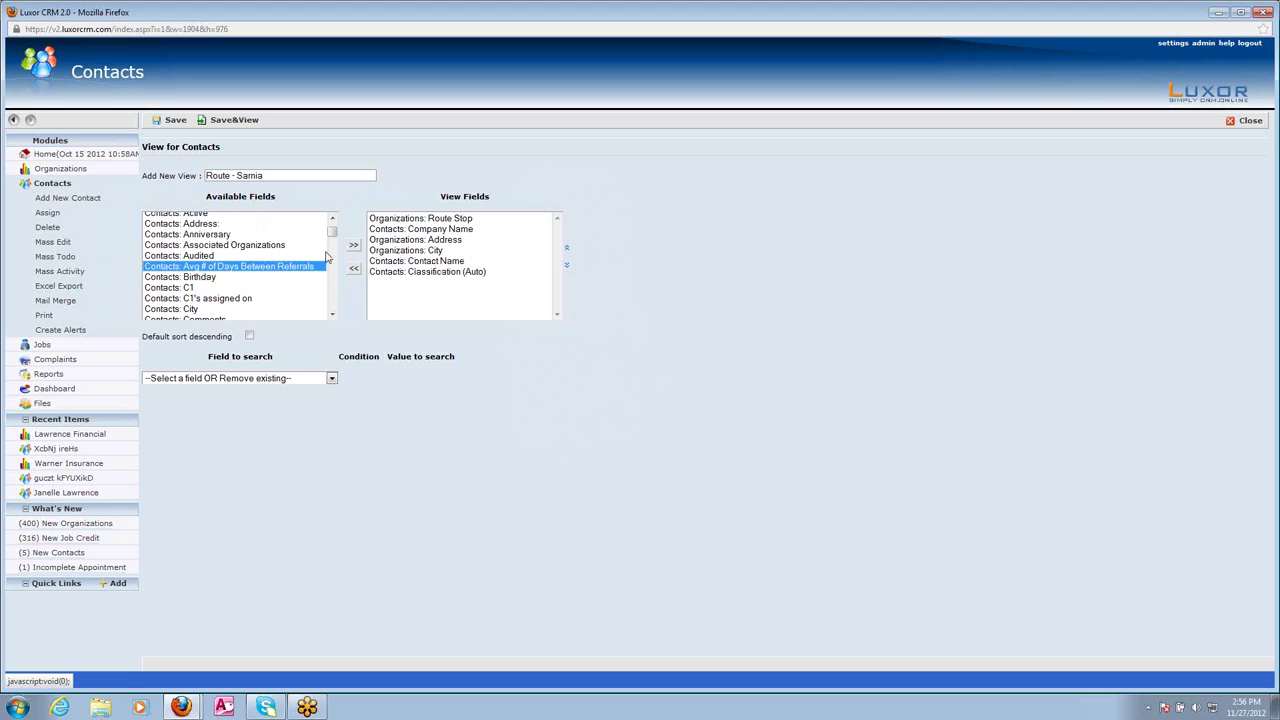
pyautogui.click(353, 246)
pyautogui.scroll(3, 305, 260)
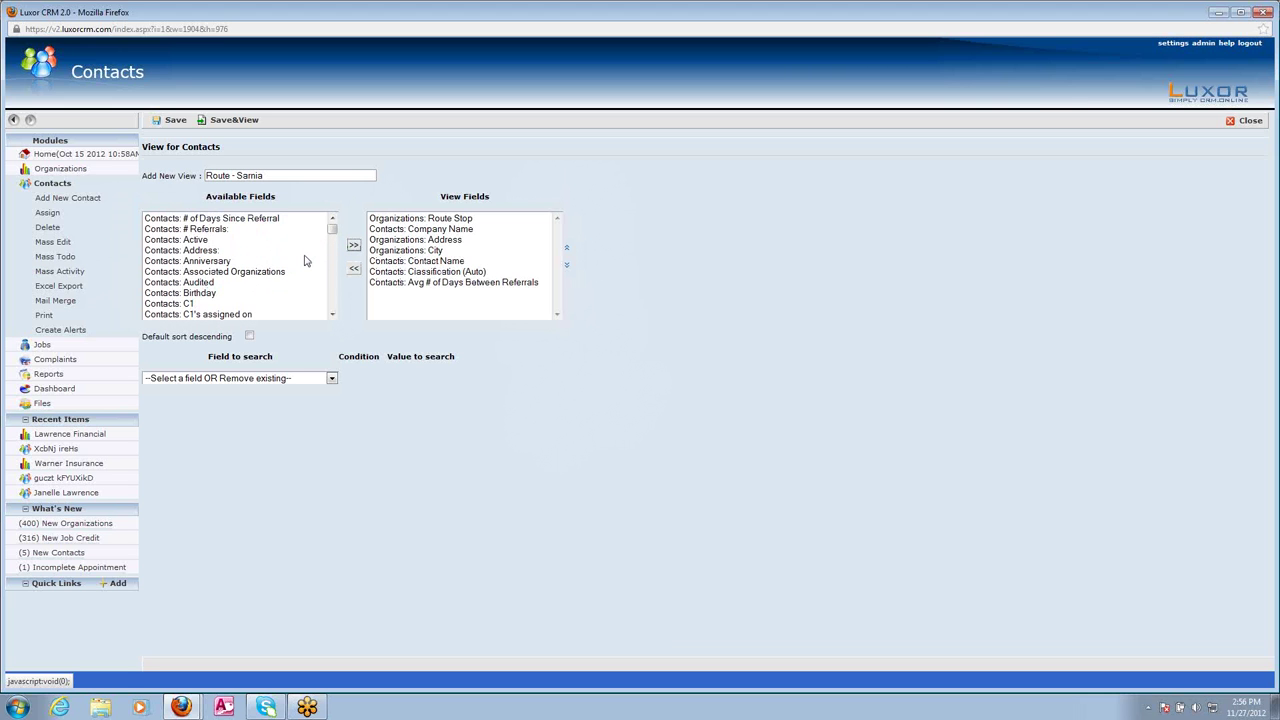
# - Add the Contacts: # of Days Since Referral and Contacts: # Referrals fields to the view
pyautogui.click(264, 222)
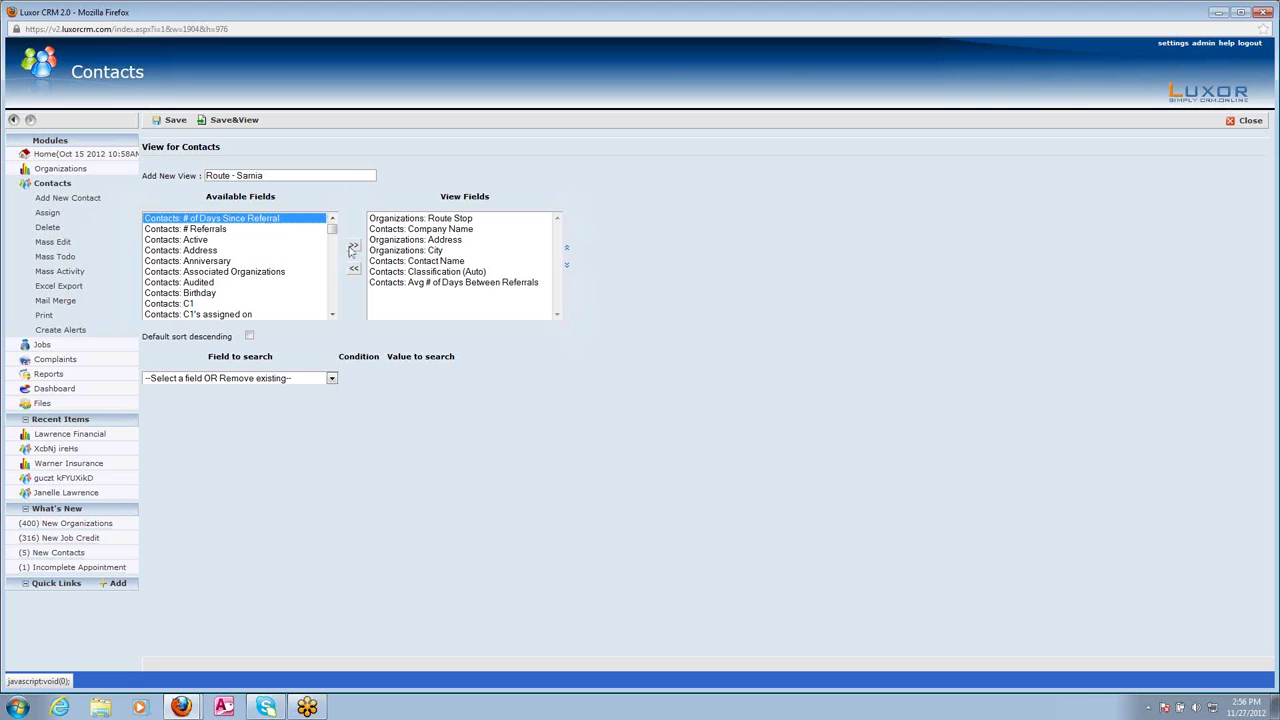
pyautogui.click(350, 247)
pyautogui.click(287, 222)
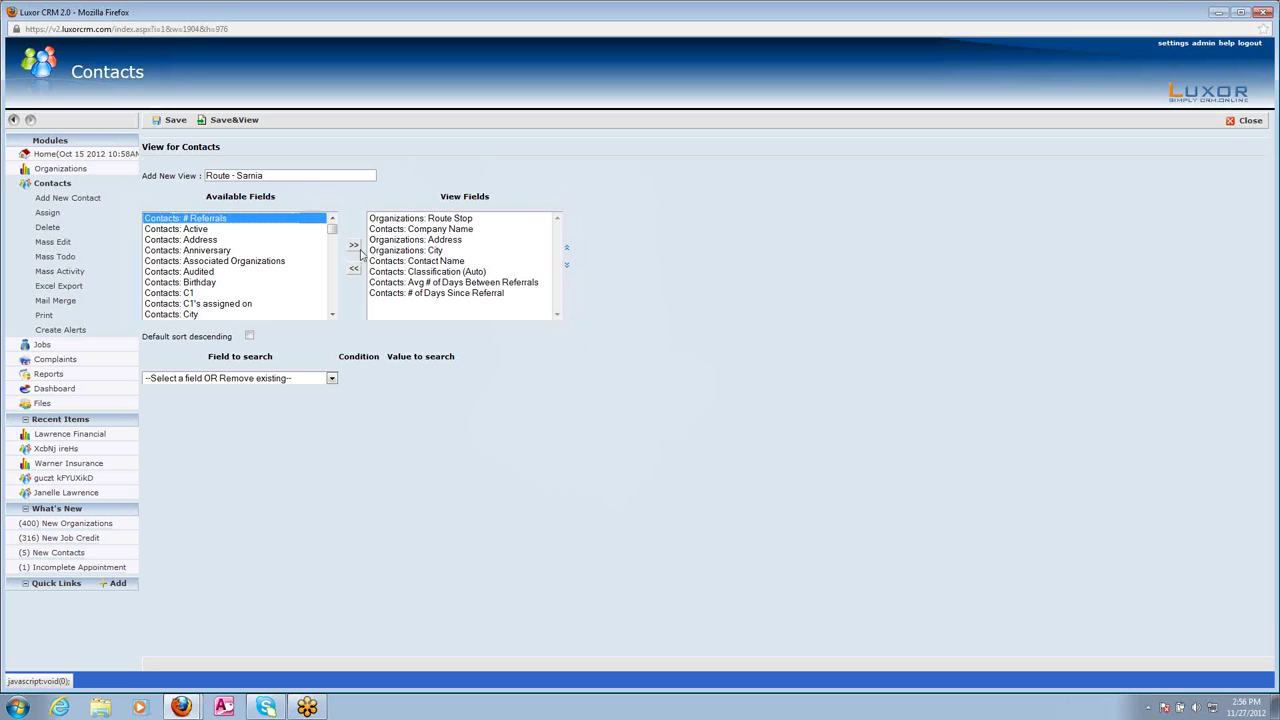
pyautogui.click(356, 248)
# - Add the Contacts: Referral $(All) field to the view
pyautogui.scroll(-7, 265, 282)
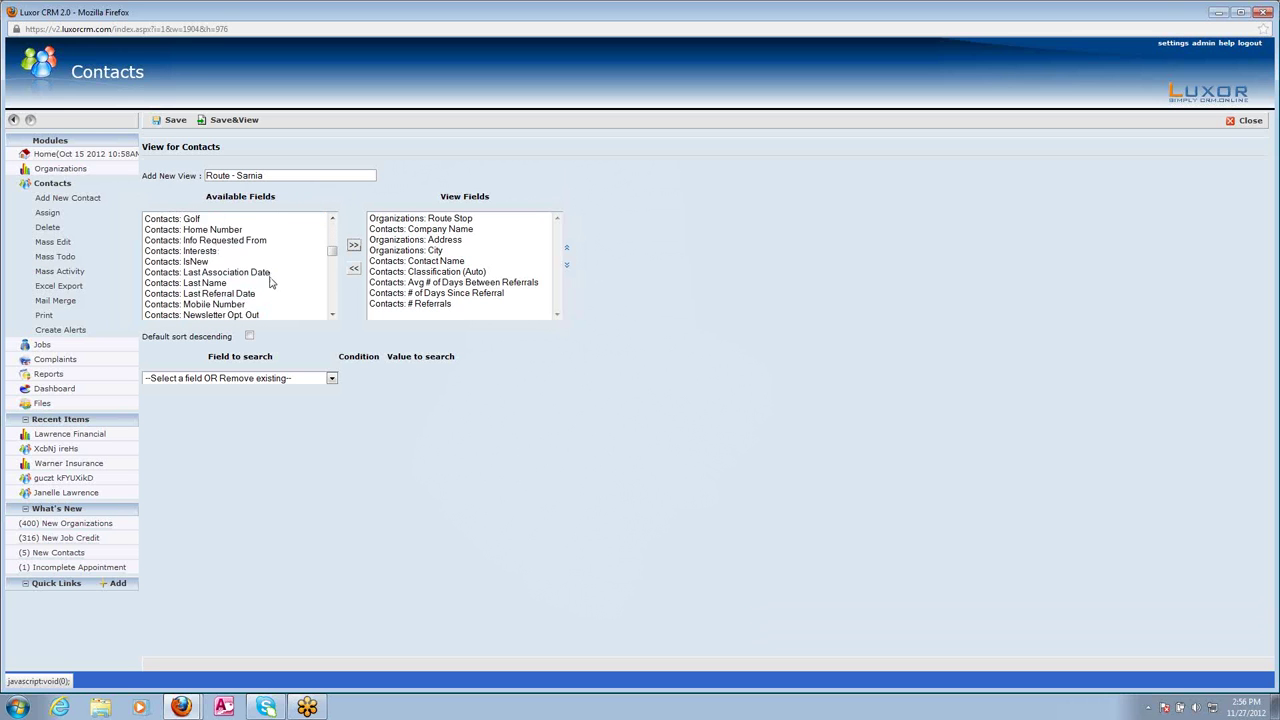
pyautogui.scroll(-3, 272, 285)
pyautogui.click(298, 252)
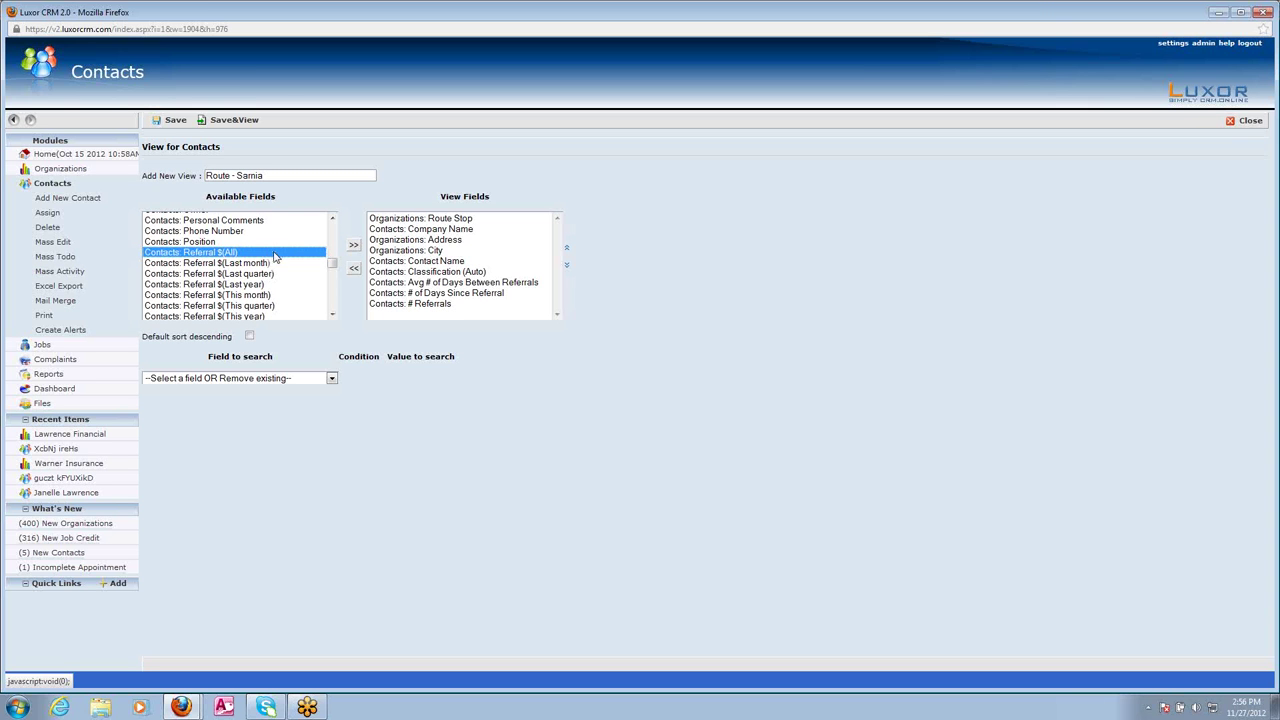
pyautogui.click(353, 245)
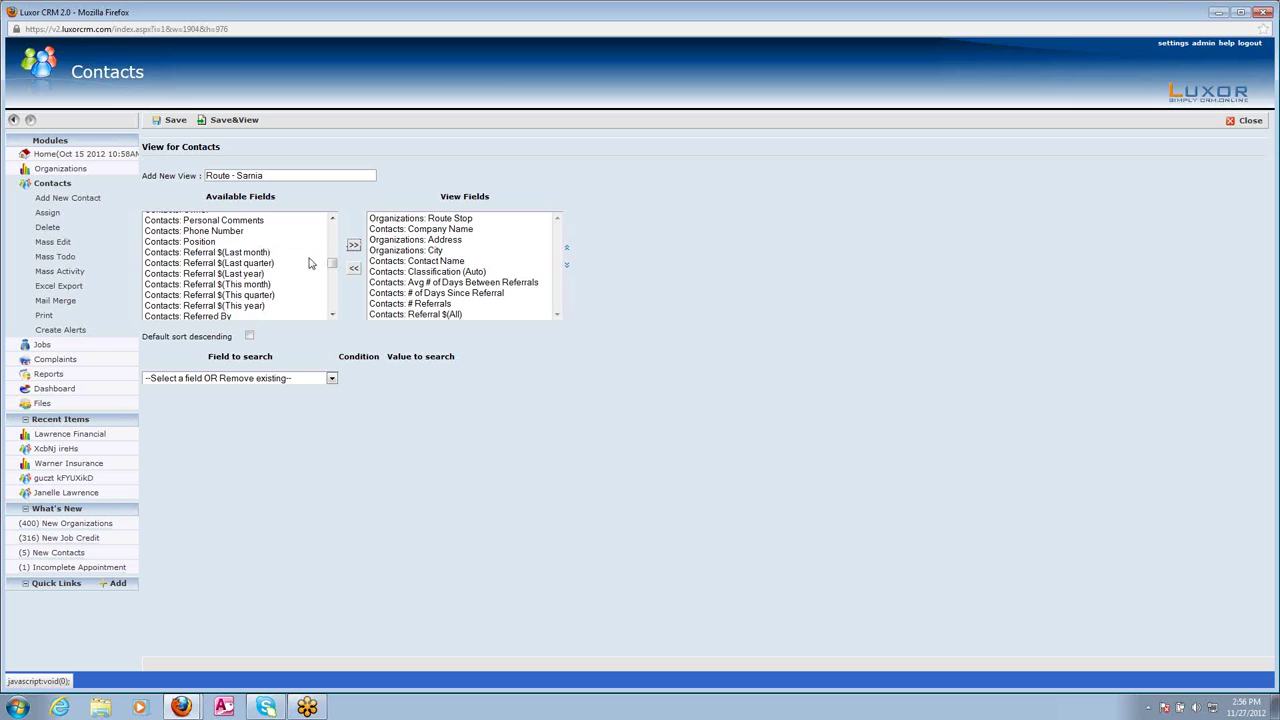
# - Add the Contacts: Days Since Last Activity field to the view
pyautogui.scroll(6, 305, 268)
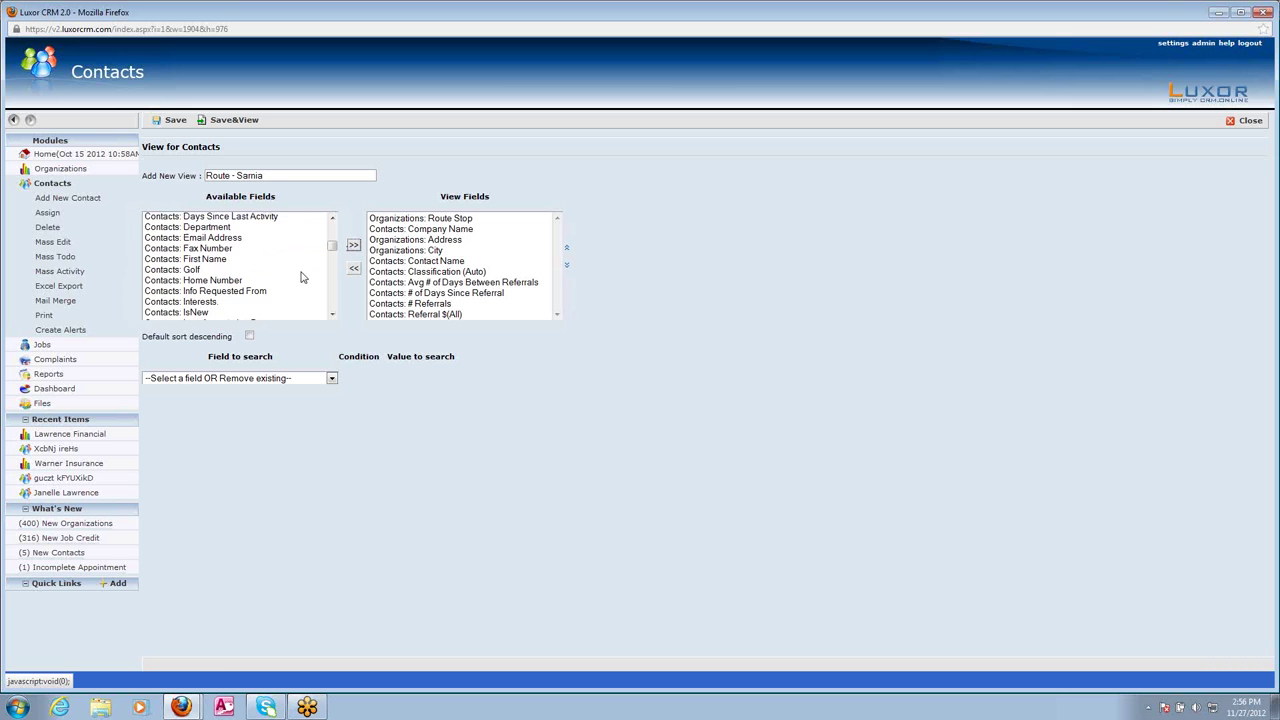
pyautogui.scroll(2, 300, 274)
pyautogui.click(287, 256)
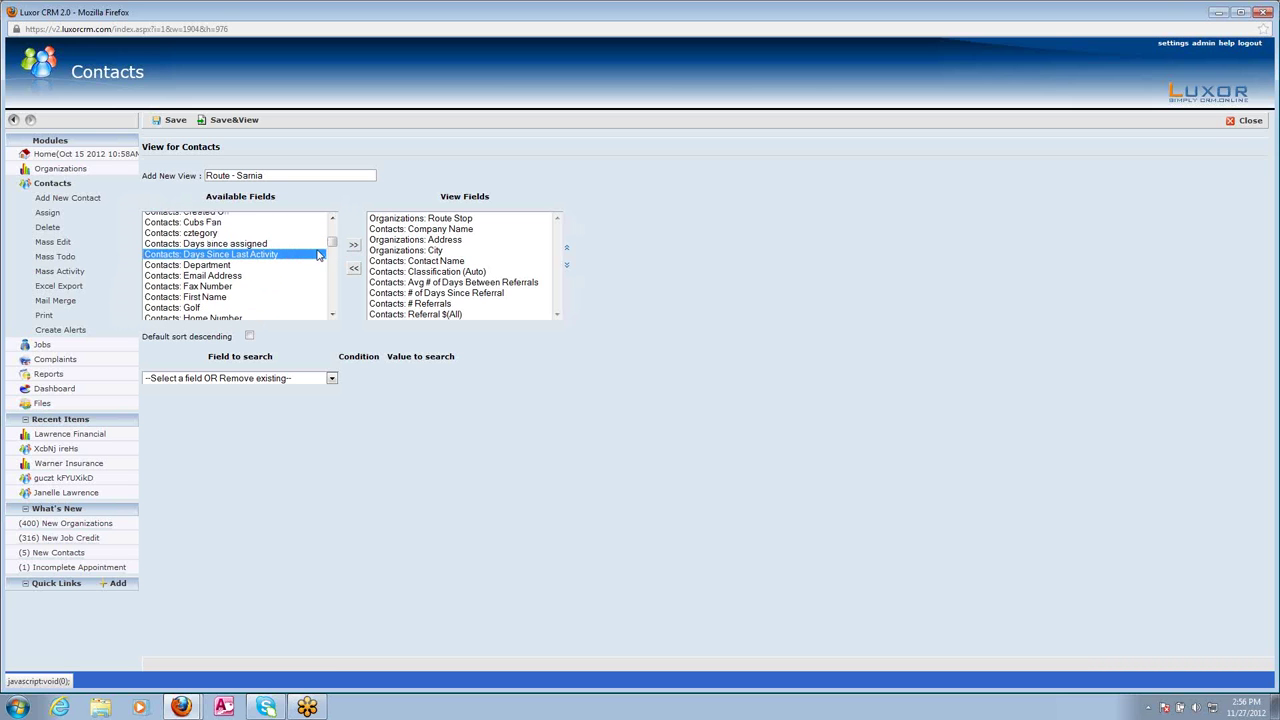
pyautogui.click(353, 245)
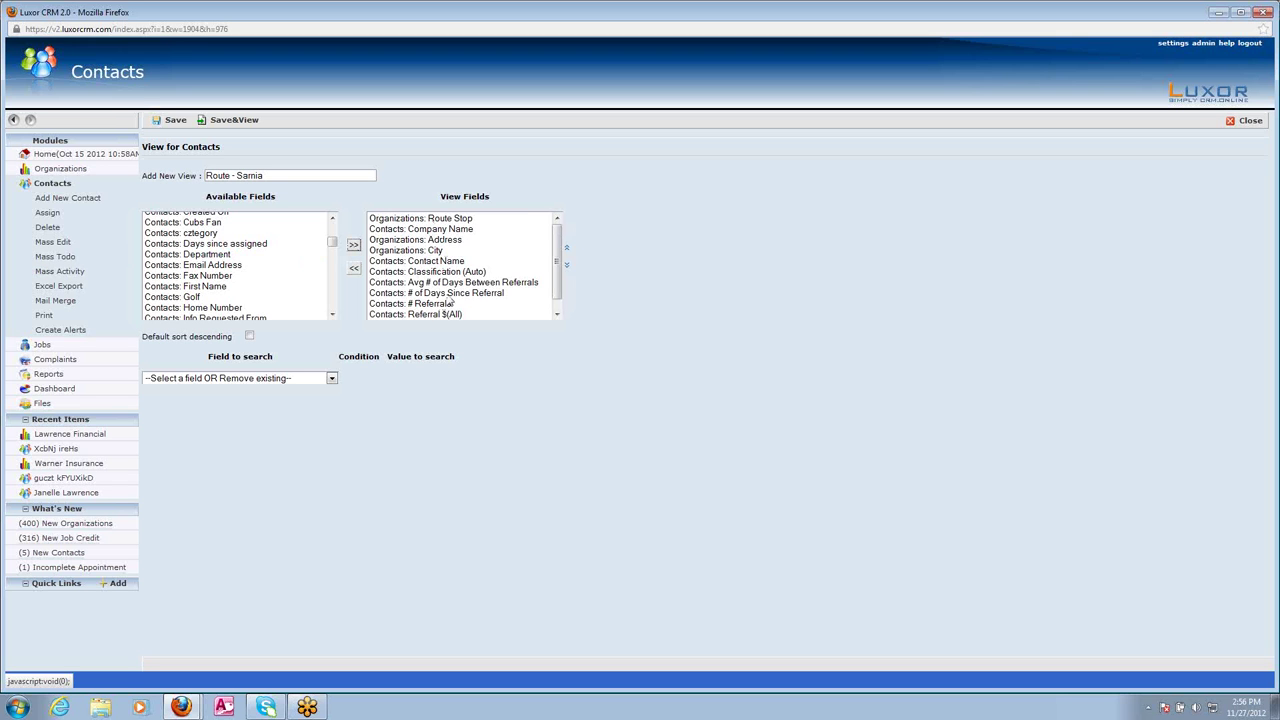
pyautogui.scroll(-1, 466, 290)
pyautogui.click(441, 262)
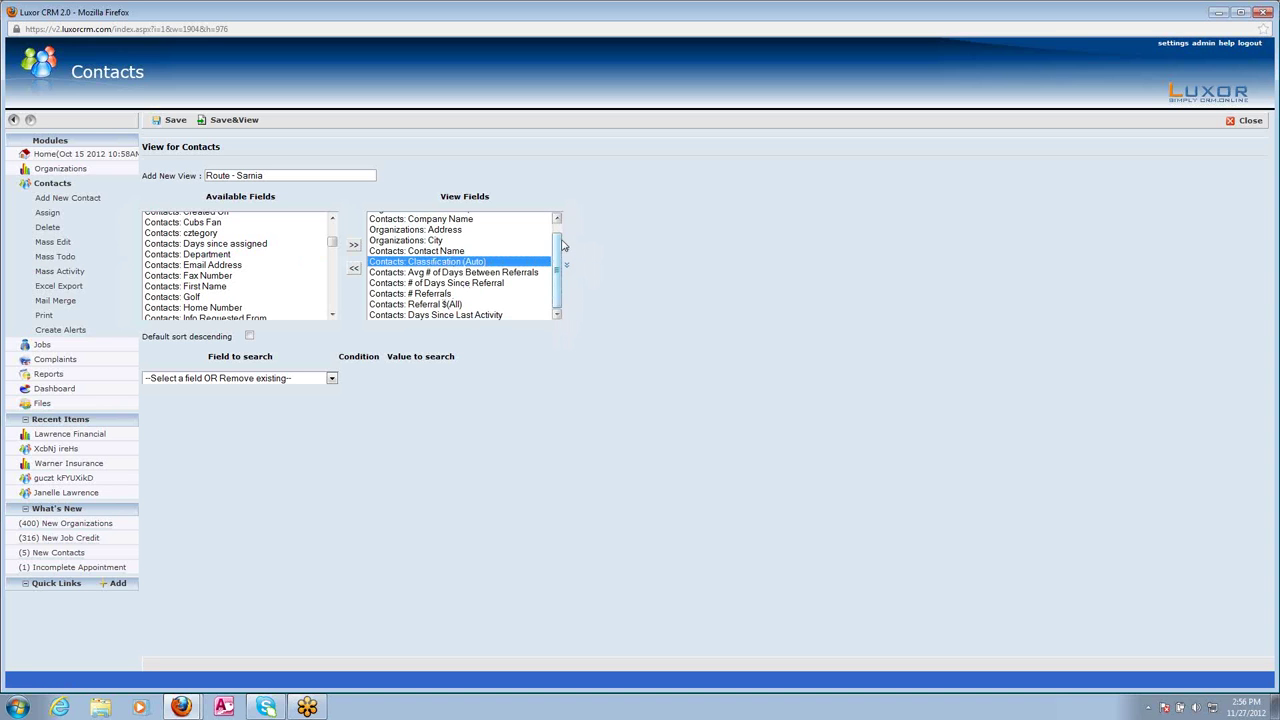
pyautogui.scroll(1, 508, 287)
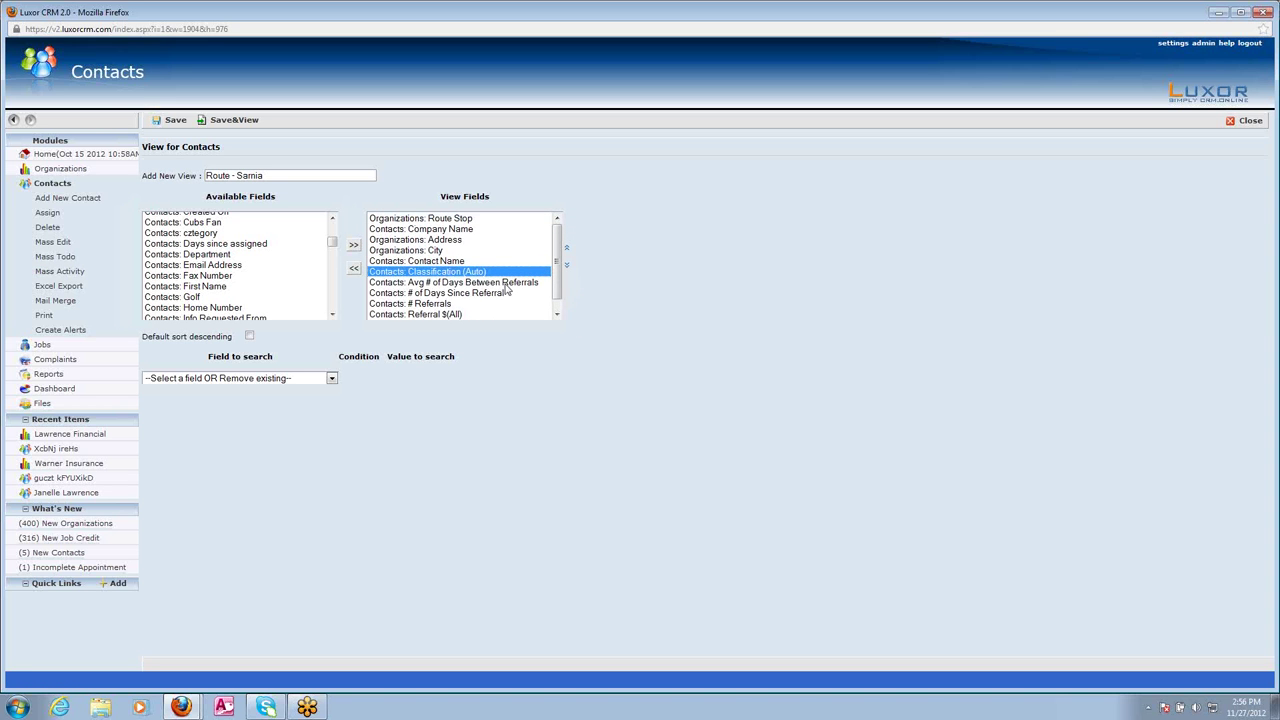
pyautogui.click(458, 219)
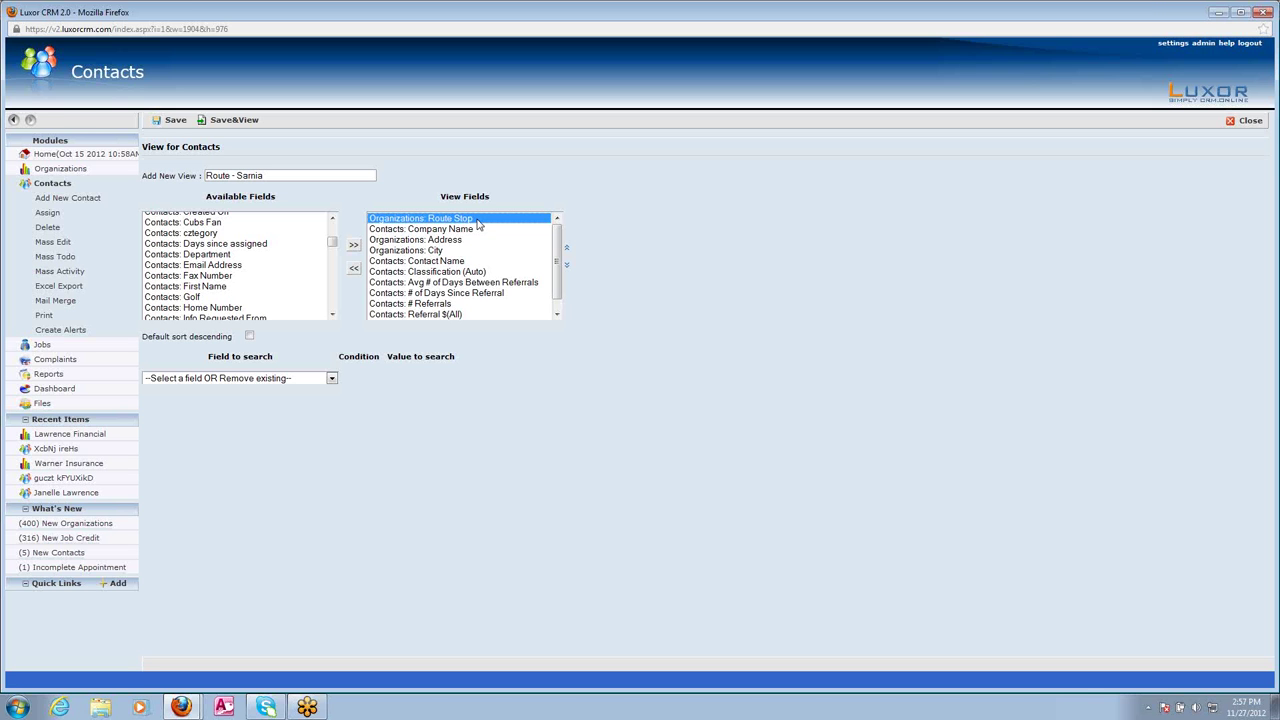
# - Filter the view to records whose Organizations: Route equals "Sarnia - Route", and save and display the view
pyautogui.click(332, 380)
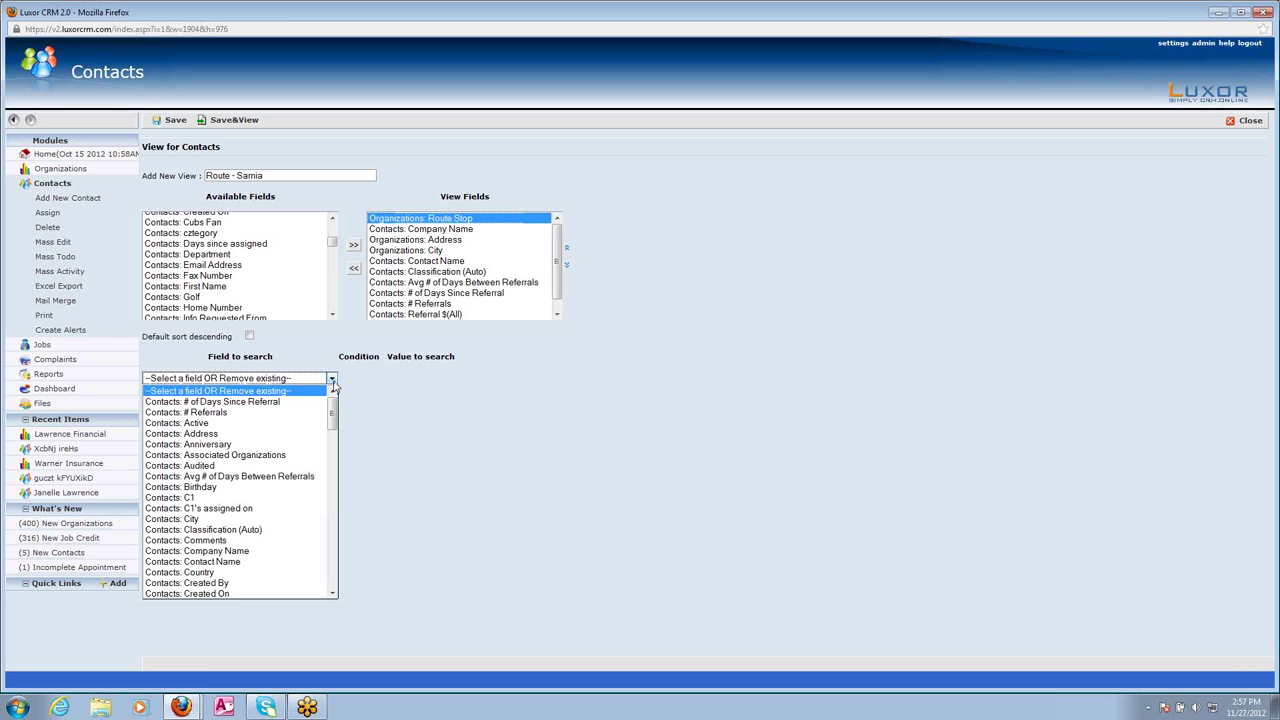
pyautogui.scroll(-3, 276, 500)
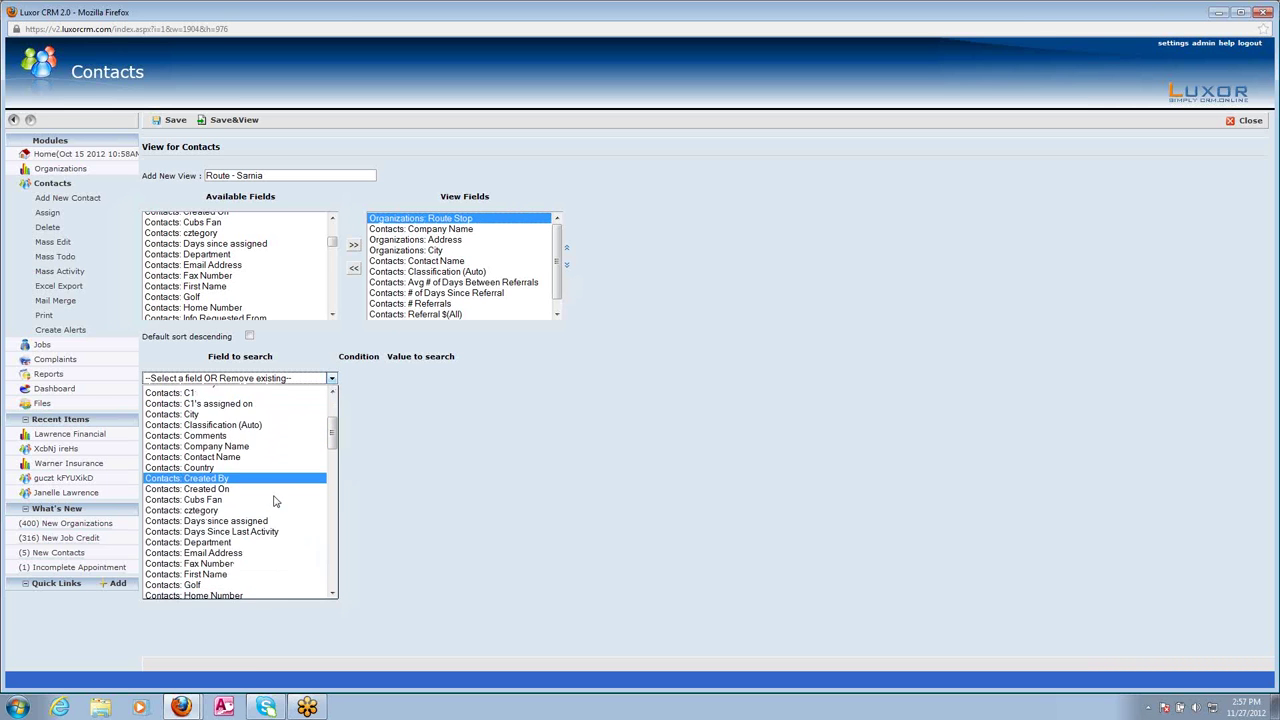
pyautogui.scroll(-10, 276, 500)
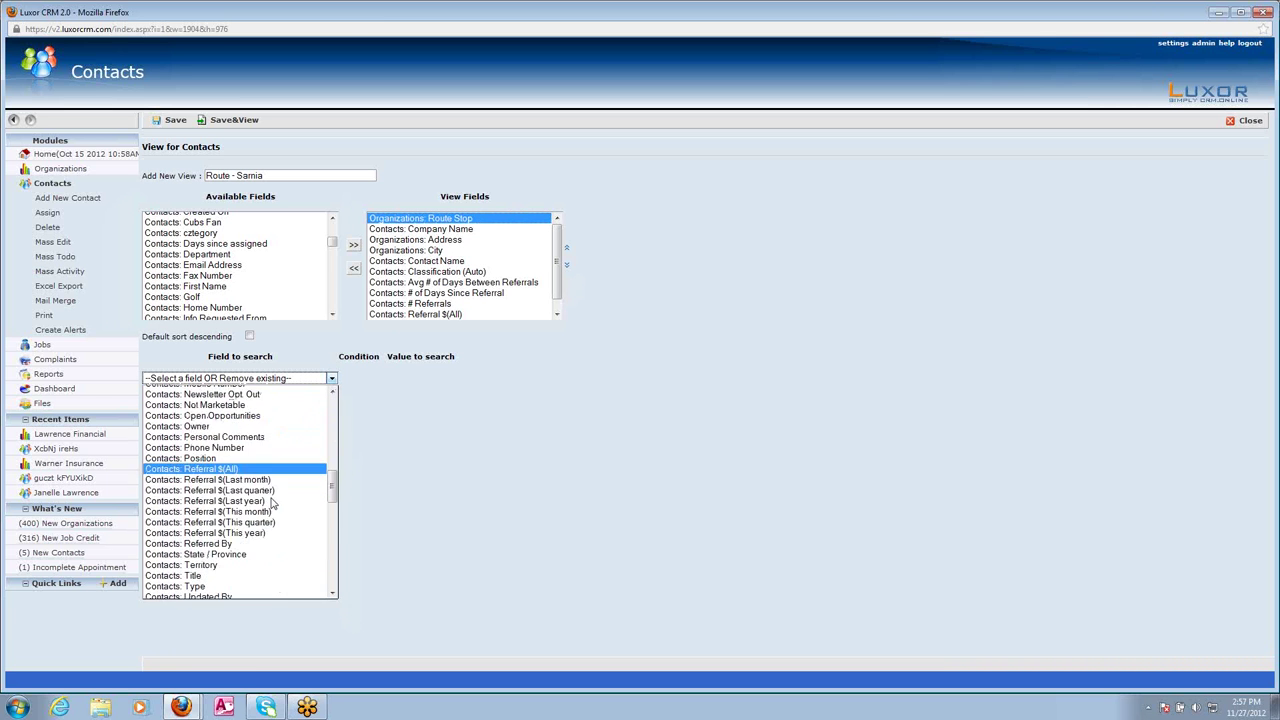
pyautogui.scroll(-15, 270, 505)
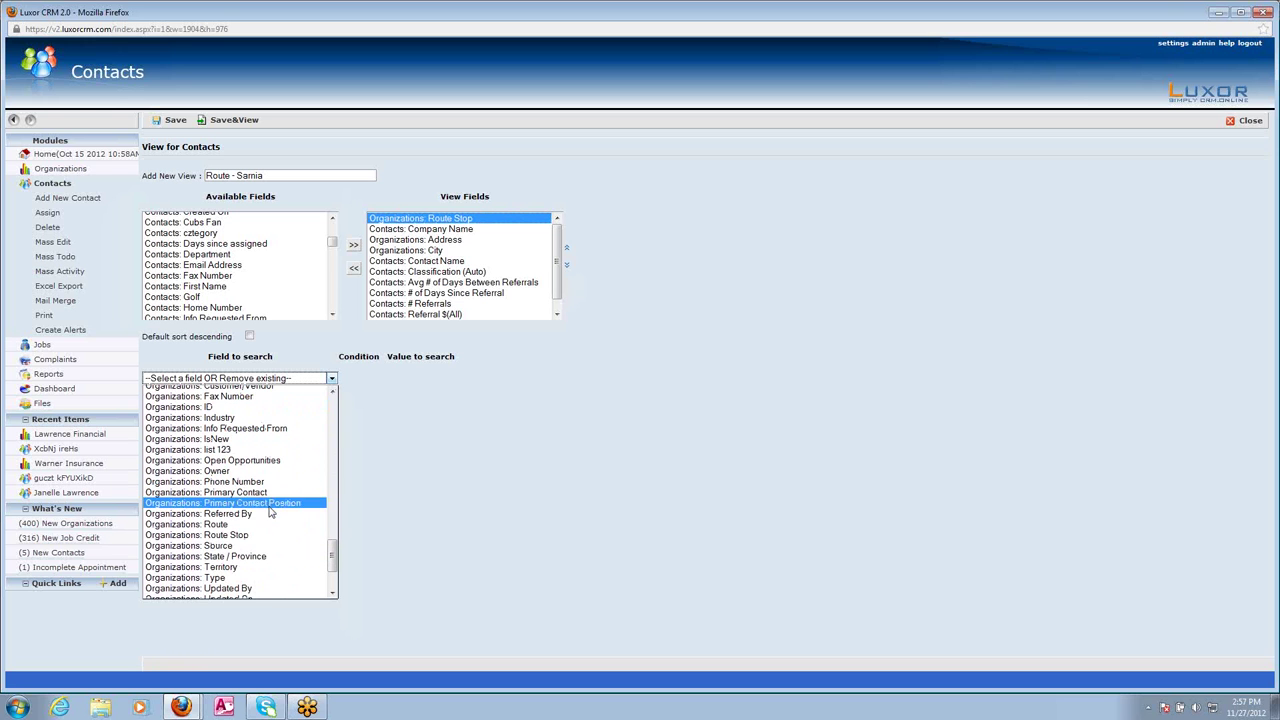
pyautogui.click(271, 525)
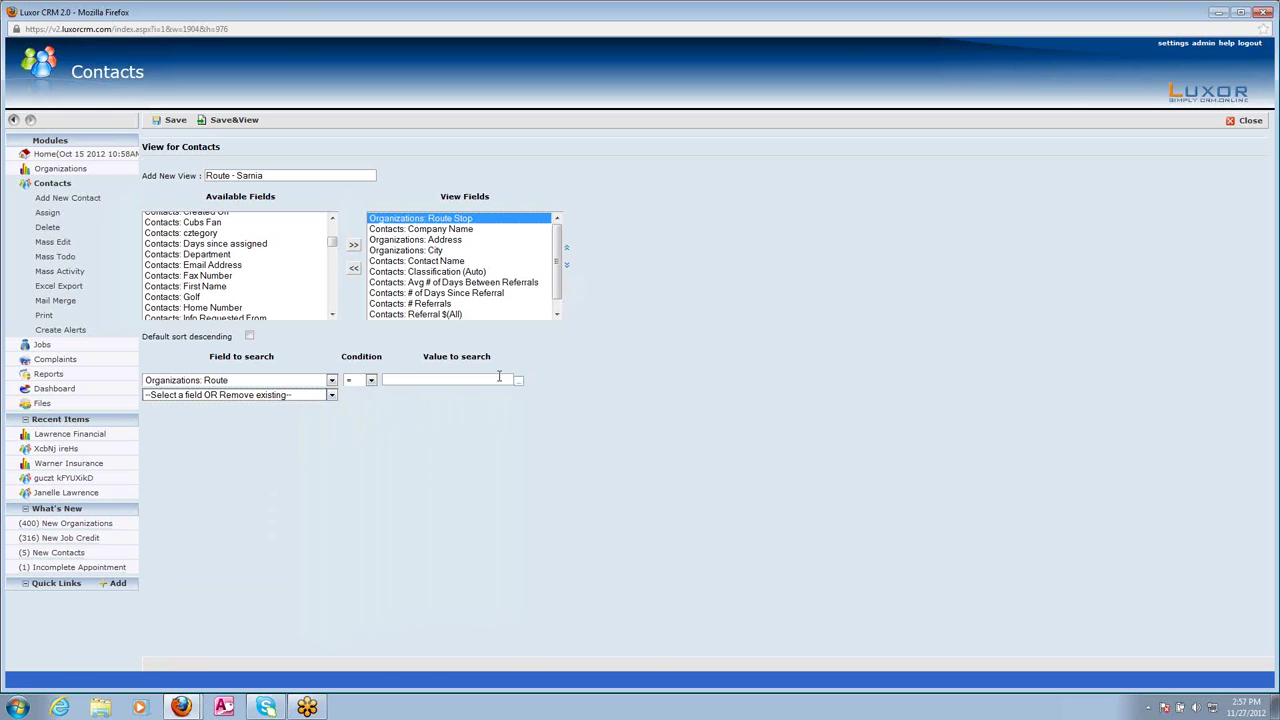
pyautogui.click(518, 380)
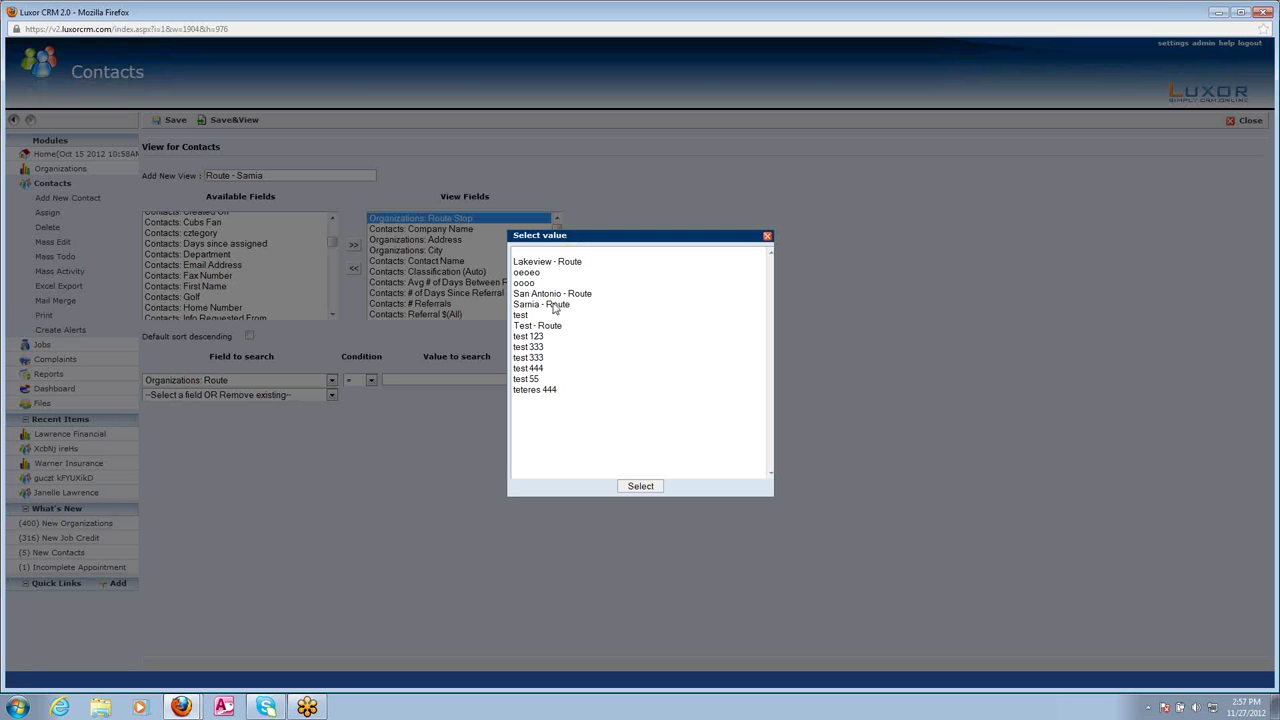
pyautogui.click(555, 306)
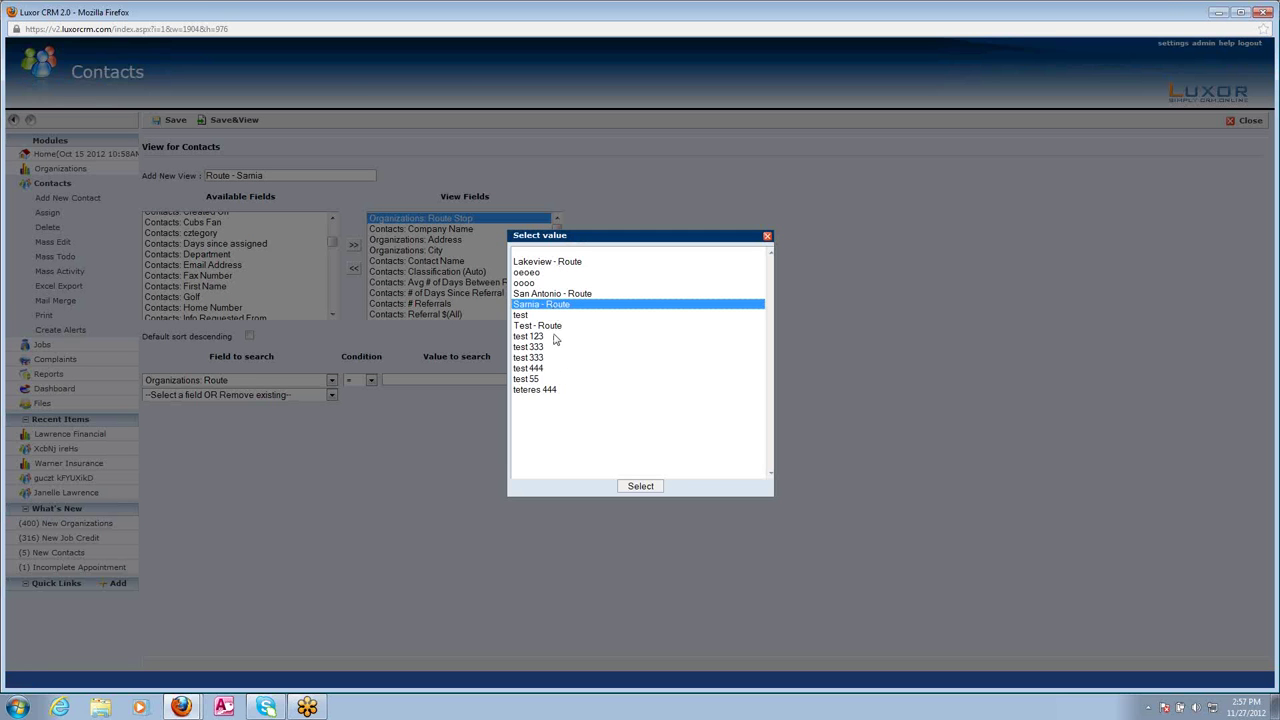
pyautogui.click(643, 486)
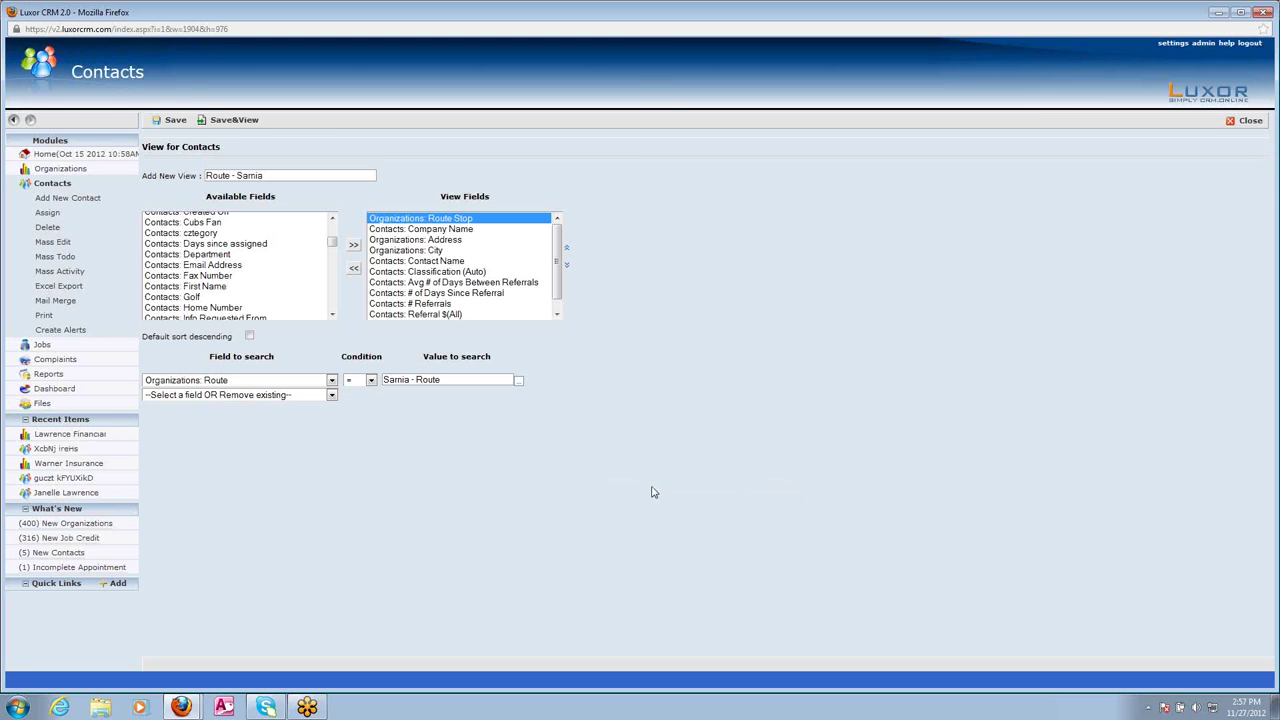
pyautogui.click(250, 121)
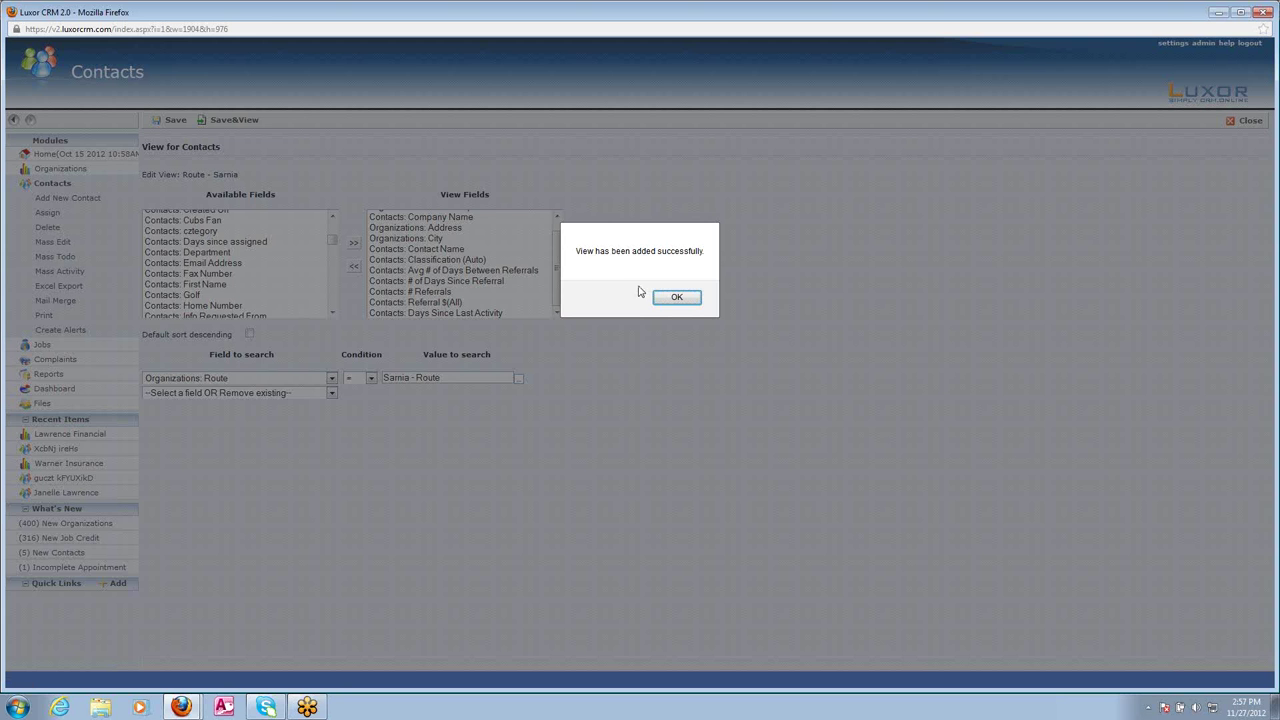
pyautogui.click(670, 298)
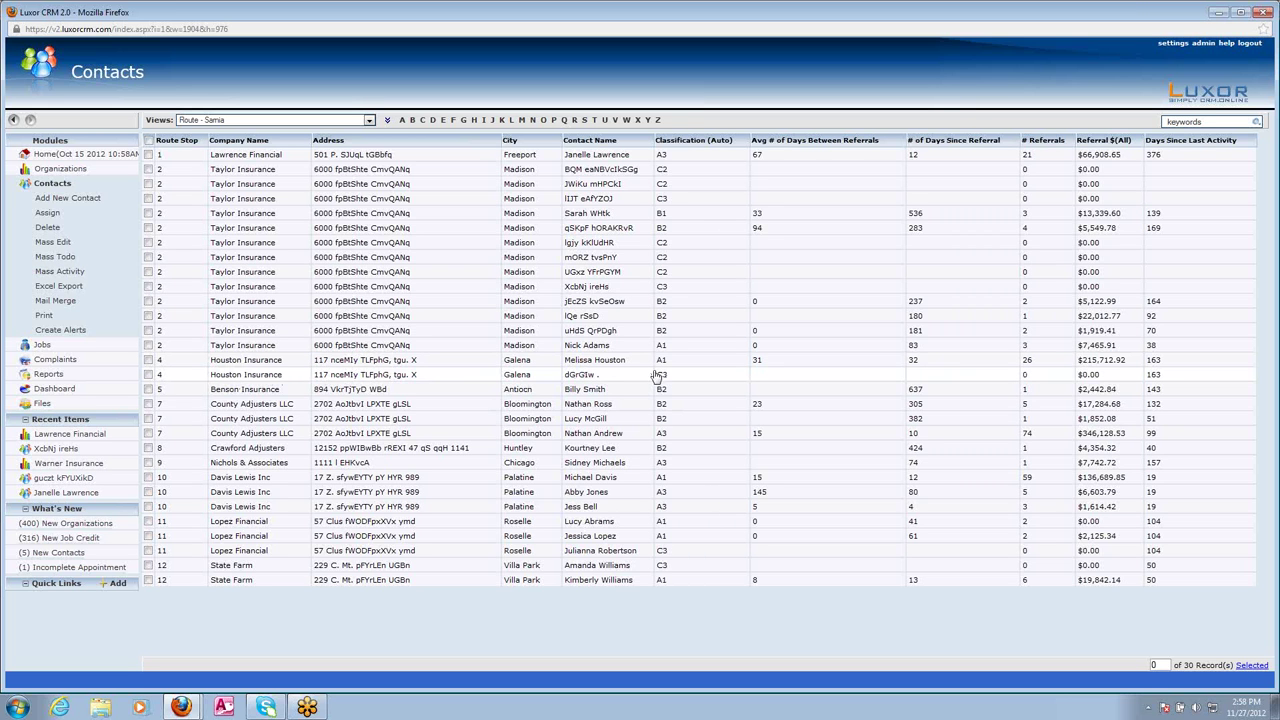
# - Open the A1 contact at Houston Insurance, examine the organization's record and its list of contacts, and close the record
pyautogui.doubleClick(425, 365)
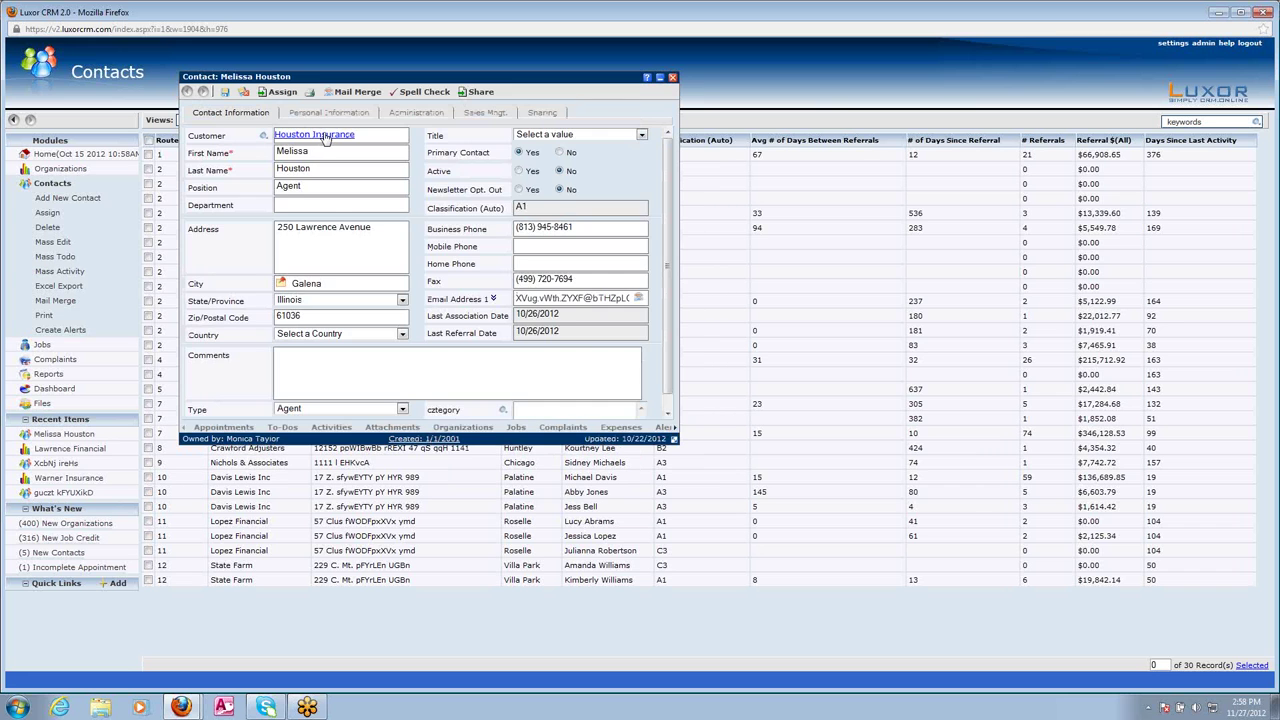
pyautogui.click(327, 136)
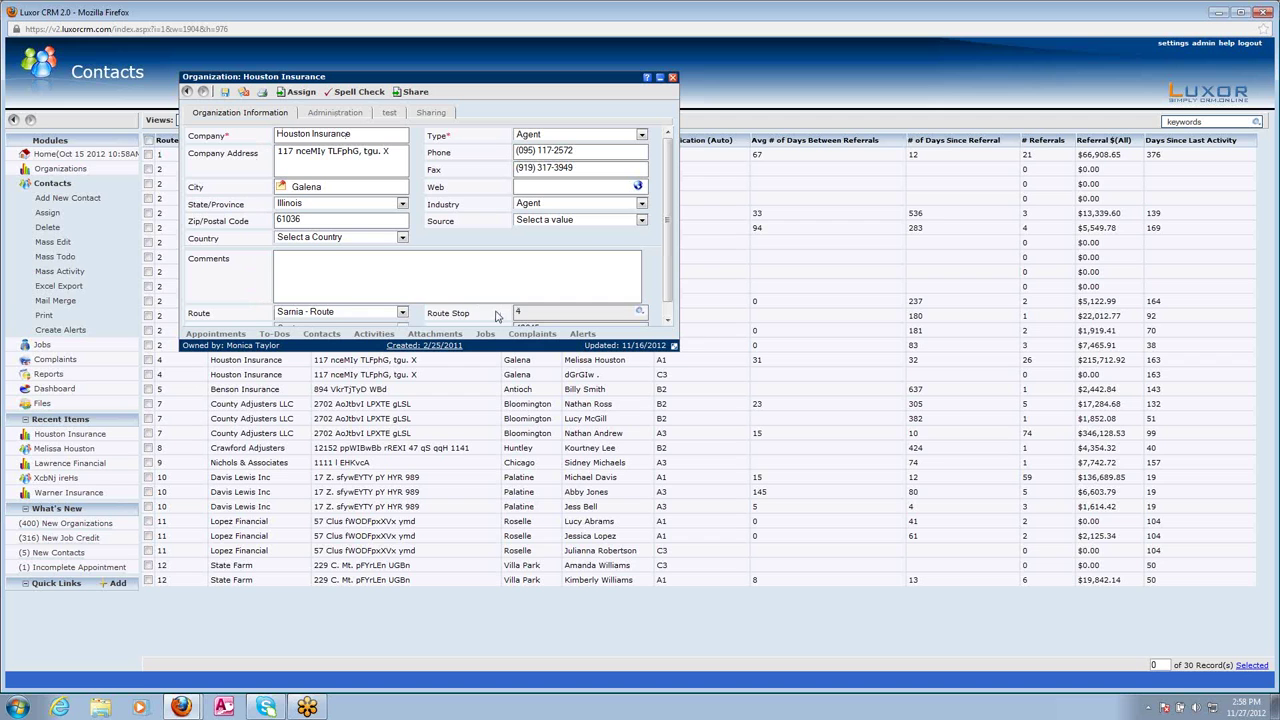
pyautogui.click(321, 334)
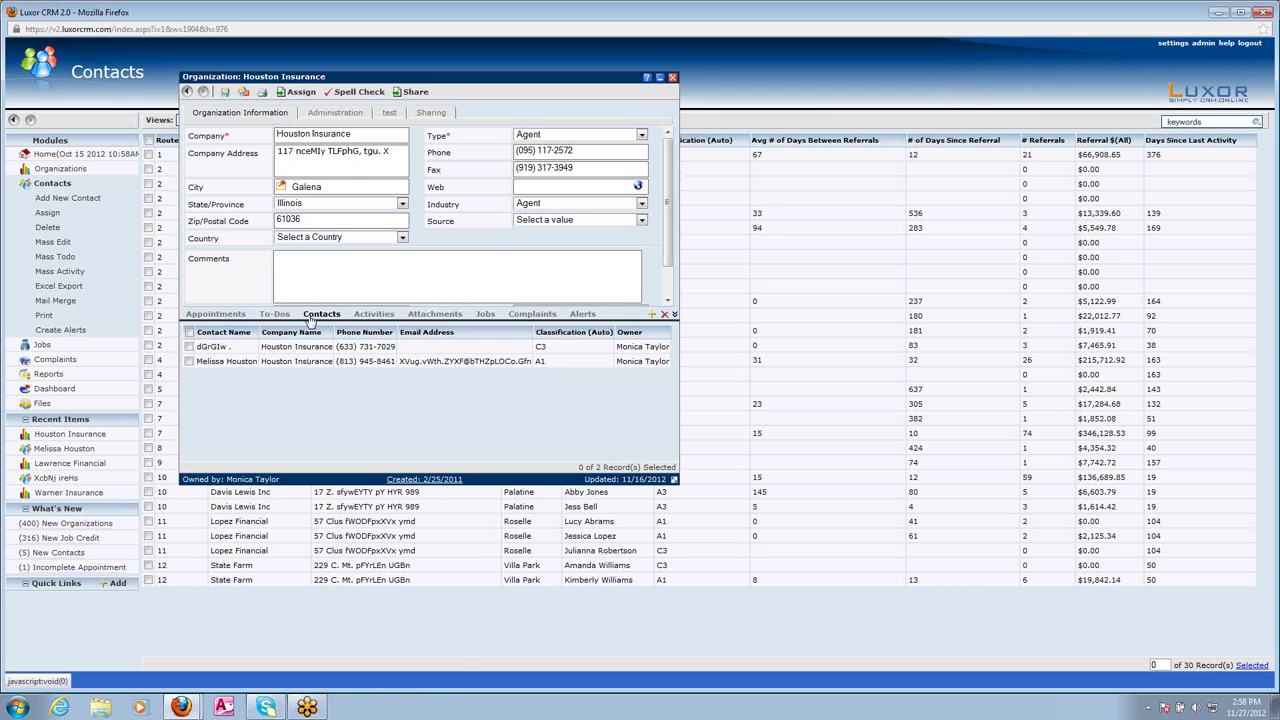
pyautogui.click(674, 314)
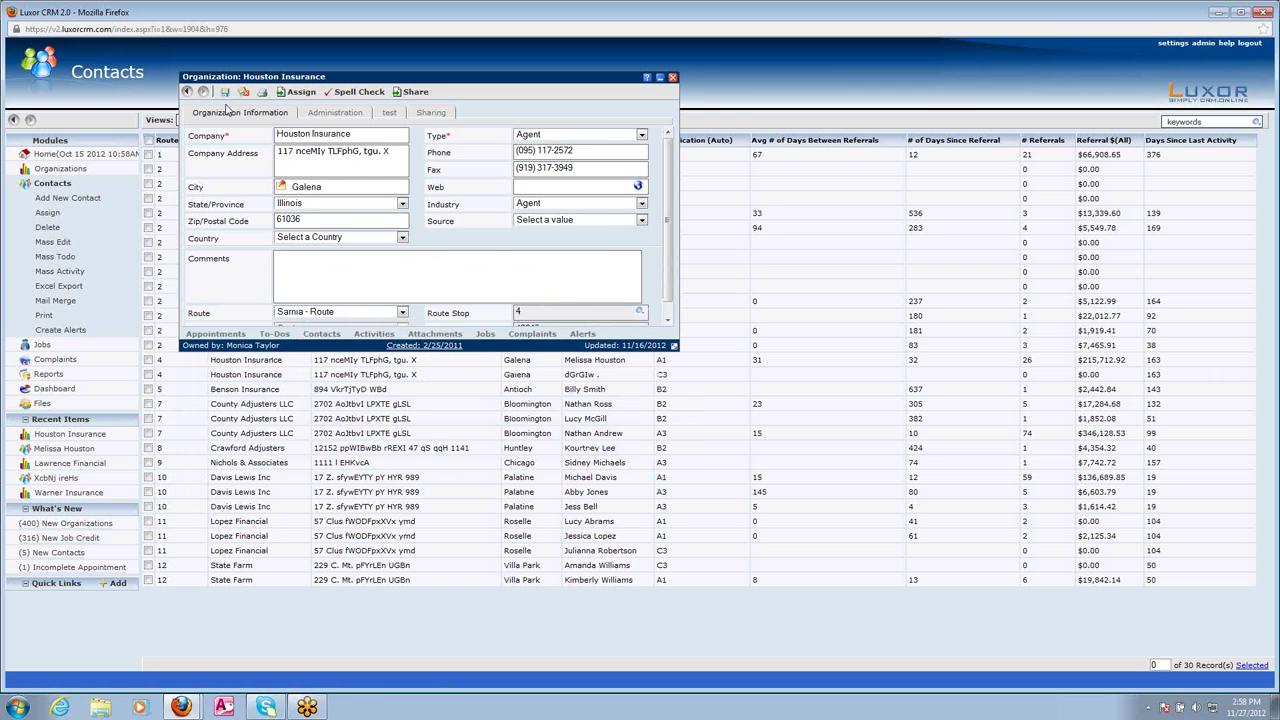
pyautogui.click(672, 79)
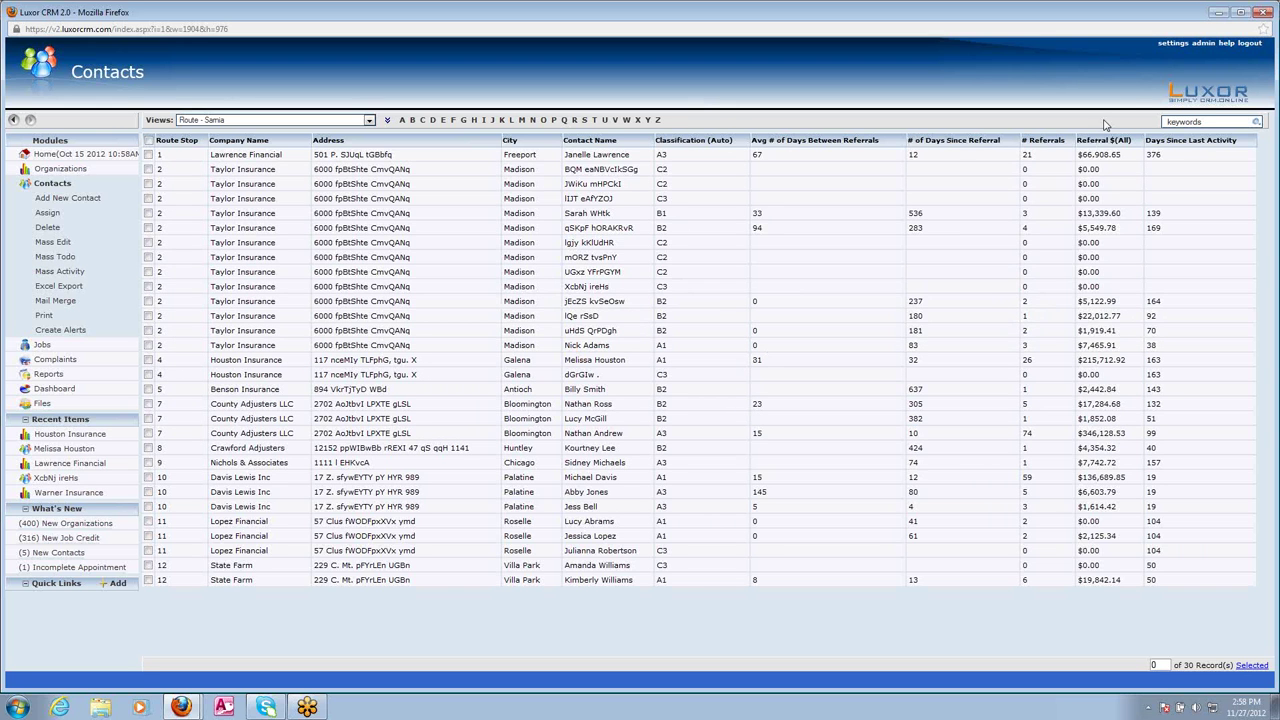
# - Open the list of Contacts views in the settings and make a copy of the "Route - Sarnia" view
pyautogui.click(1174, 44)
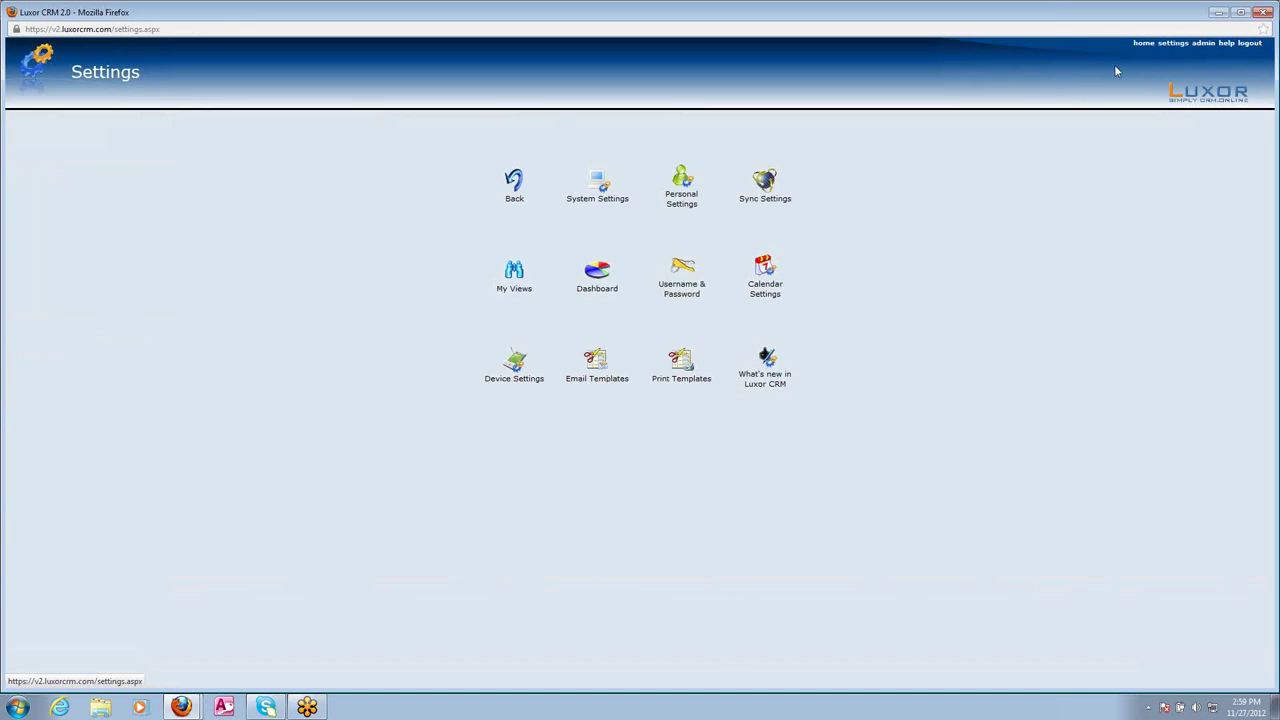
pyautogui.click(516, 272)
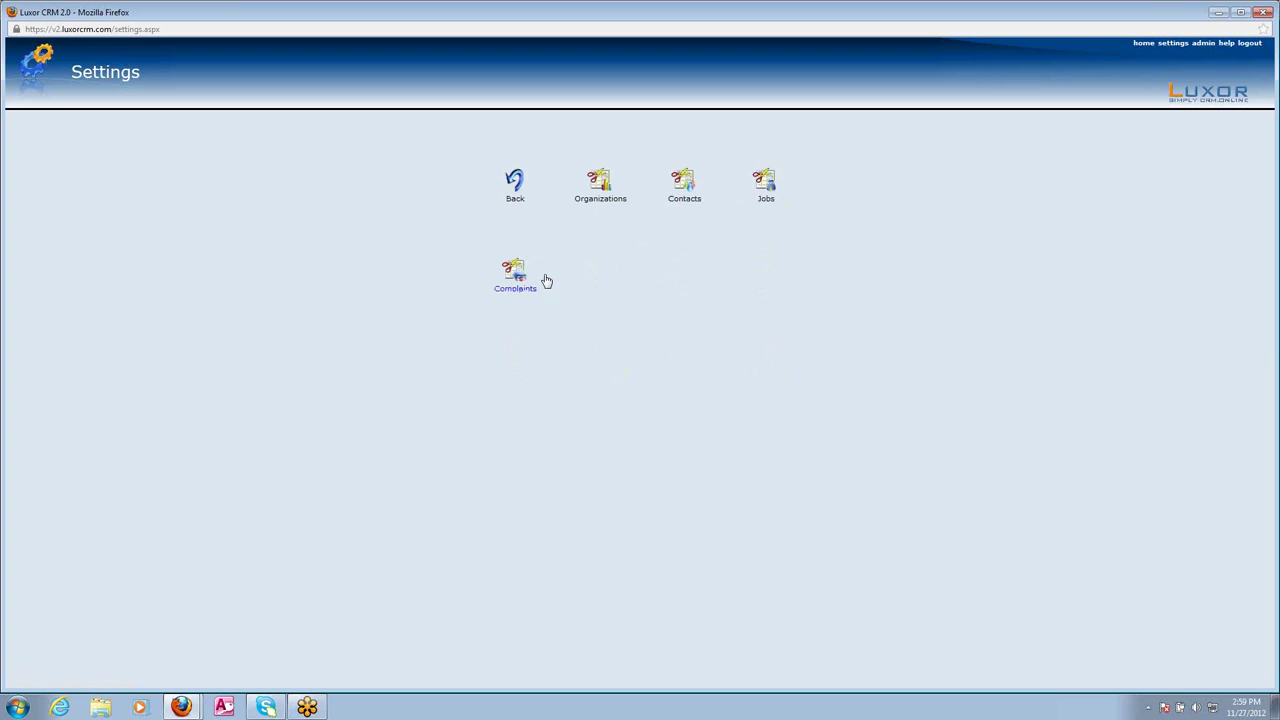
pyautogui.click(684, 182)
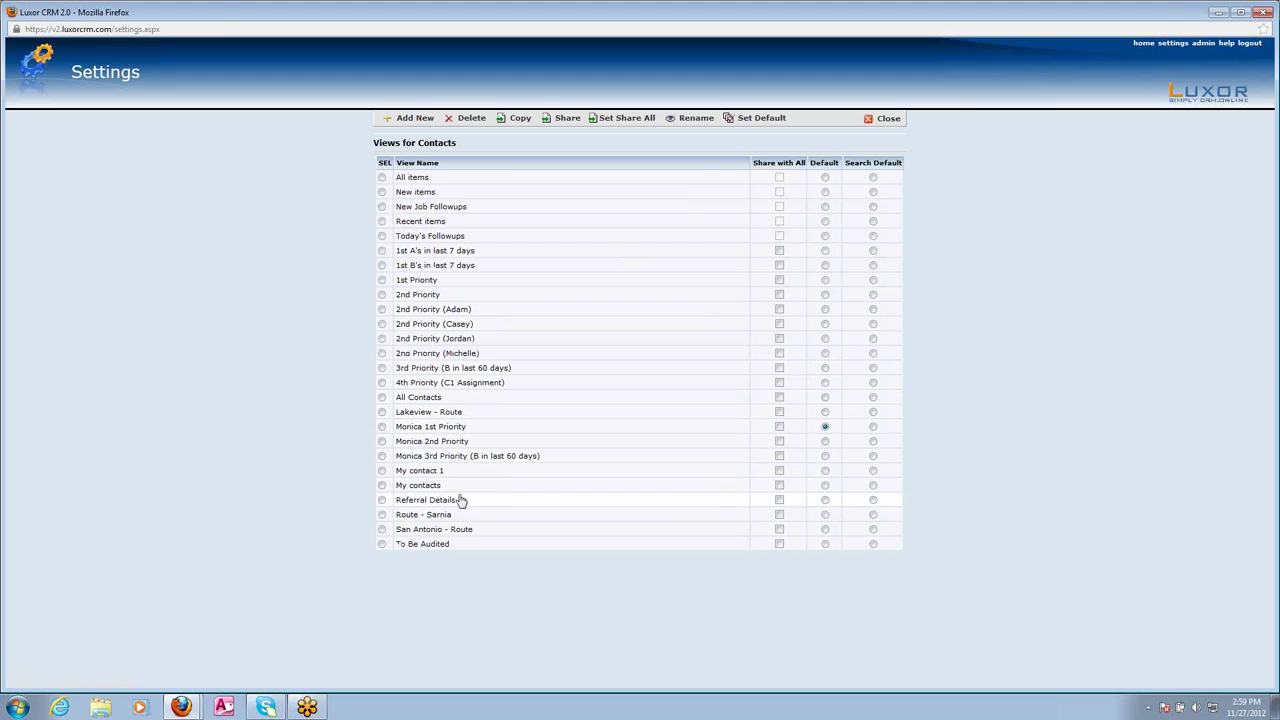
pyautogui.click(382, 515)
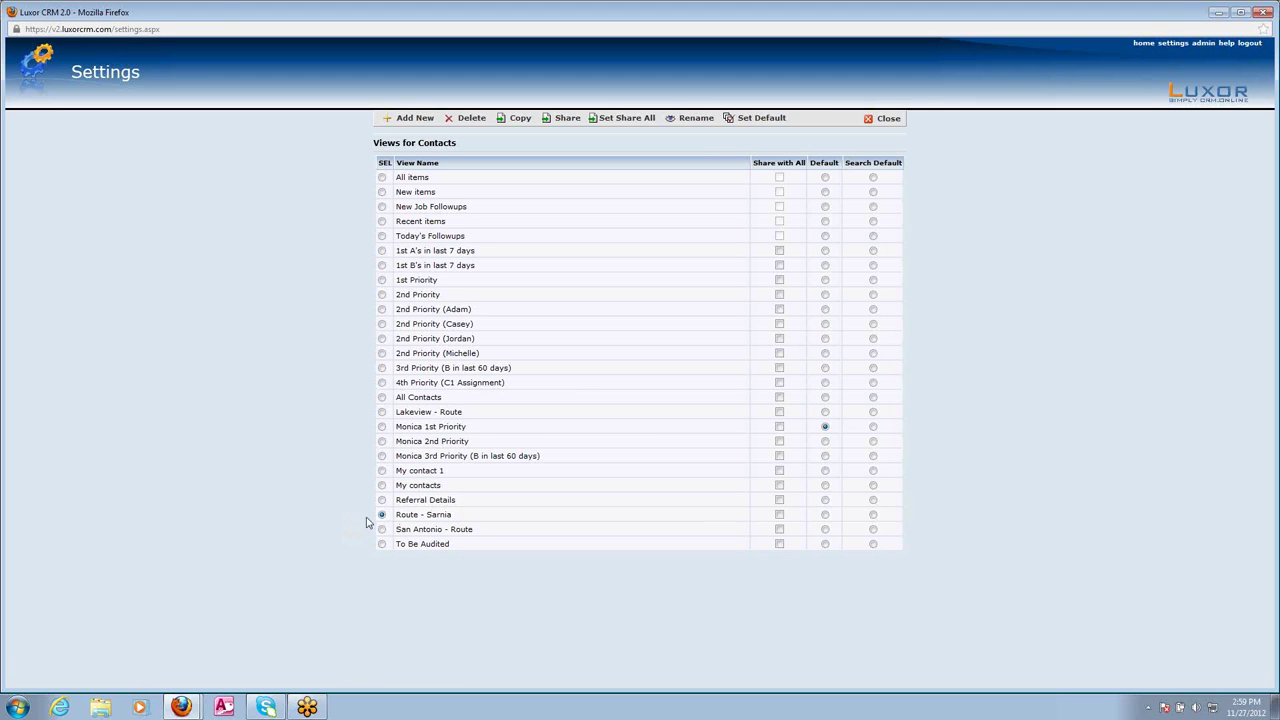
pyautogui.click(519, 120)
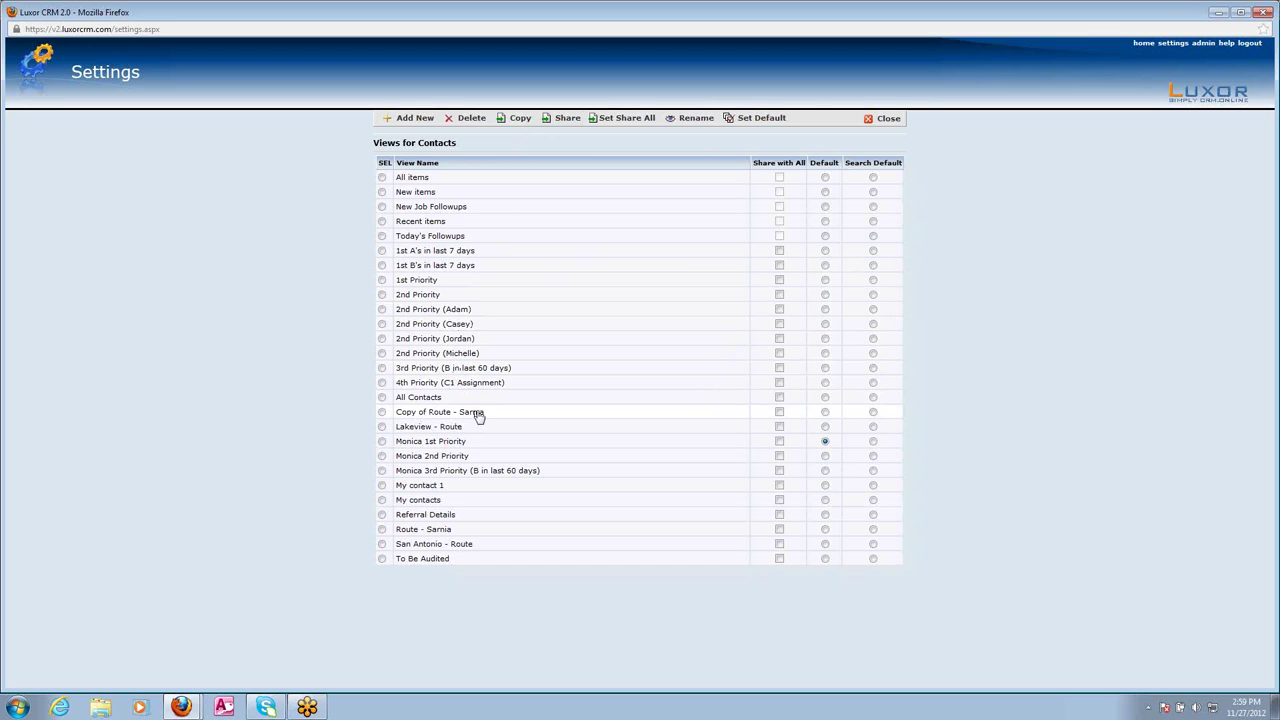
# - Rename the copied Sarnia view to "Route - Test 1234"
pyautogui.click(382, 412)
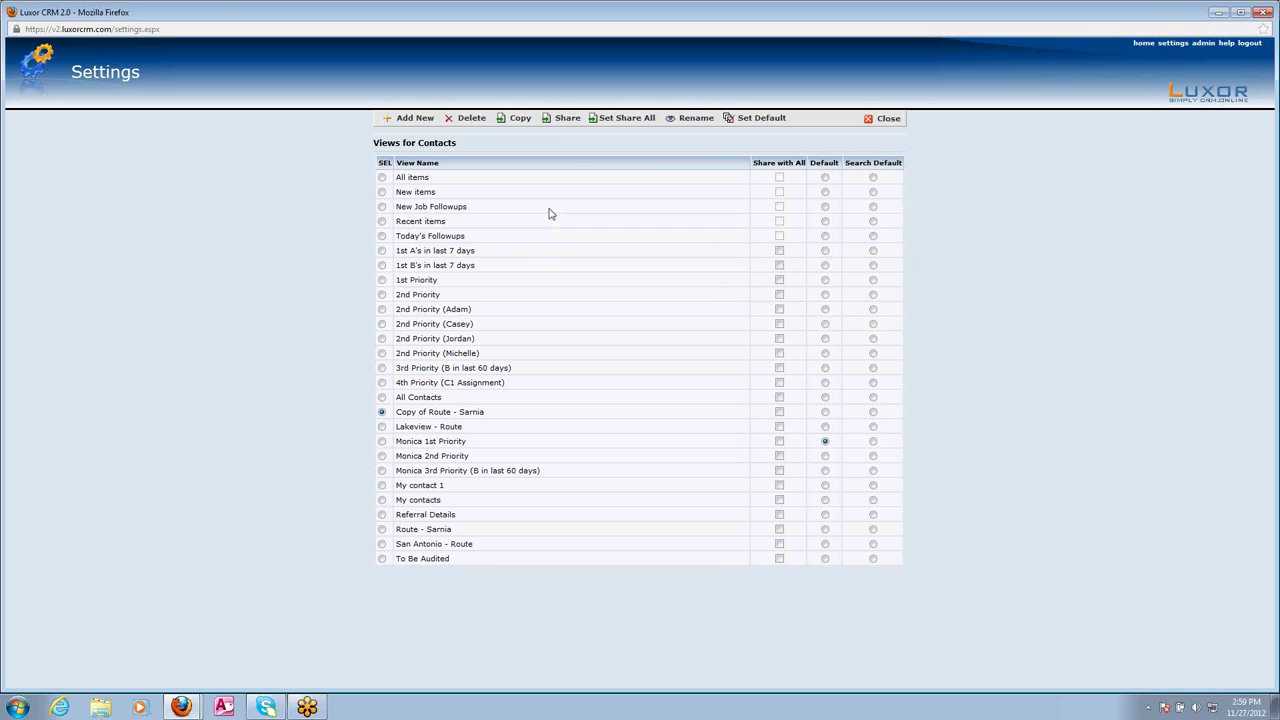
pyautogui.click(690, 118)
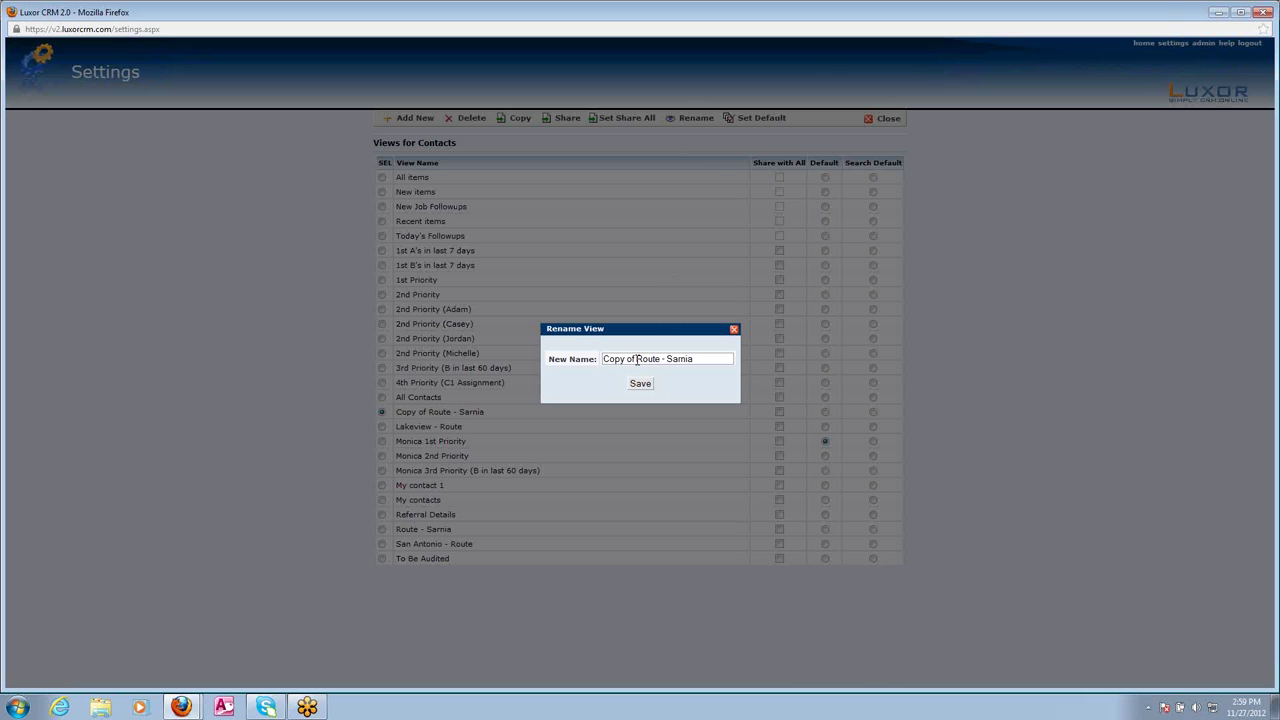
pyautogui.moveTo(637, 360); pyautogui.dragTo(605, 359)
pyautogui.press('Delete')
pyautogui.moveTo(660, 360); pyautogui.dragTo(634, 357)
pyautogui.write('Test 1234')
pyautogui.click(642, 386)
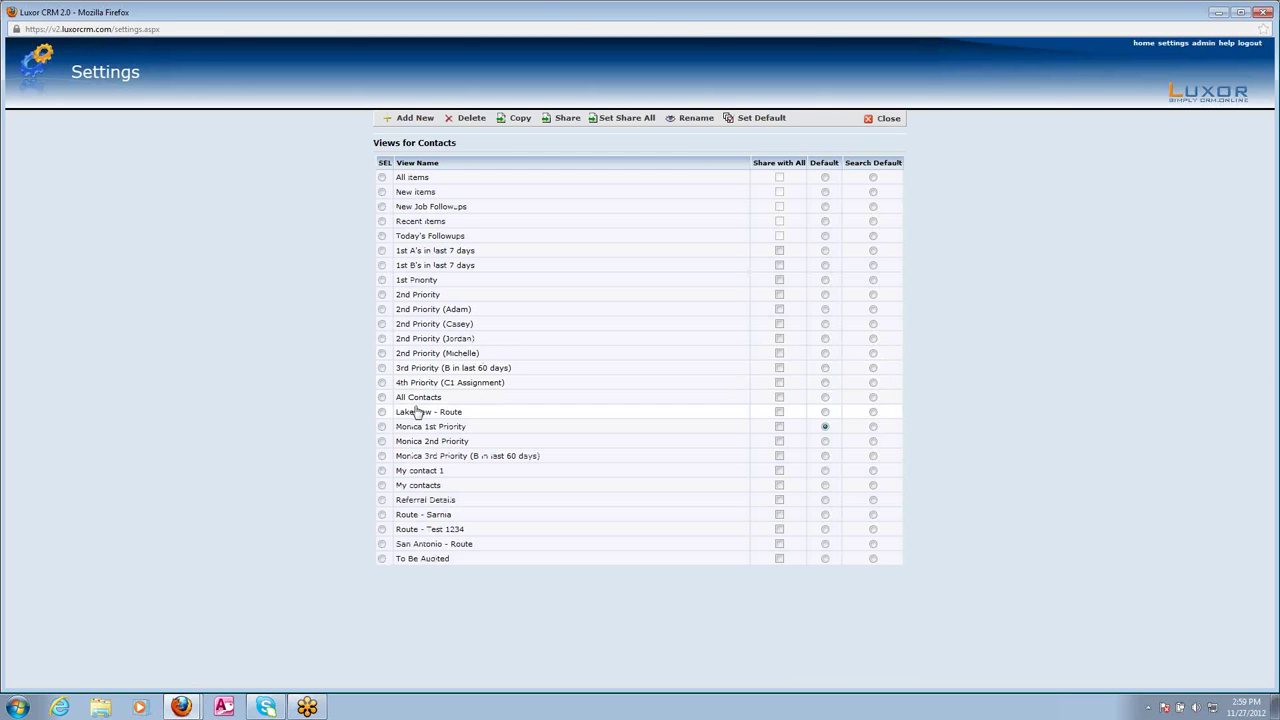
# - Set the Organizations: Route filter of the "Route - Test 1234" view to "San Antonio - Route", then save and display the view
pyautogui.click(423, 534)
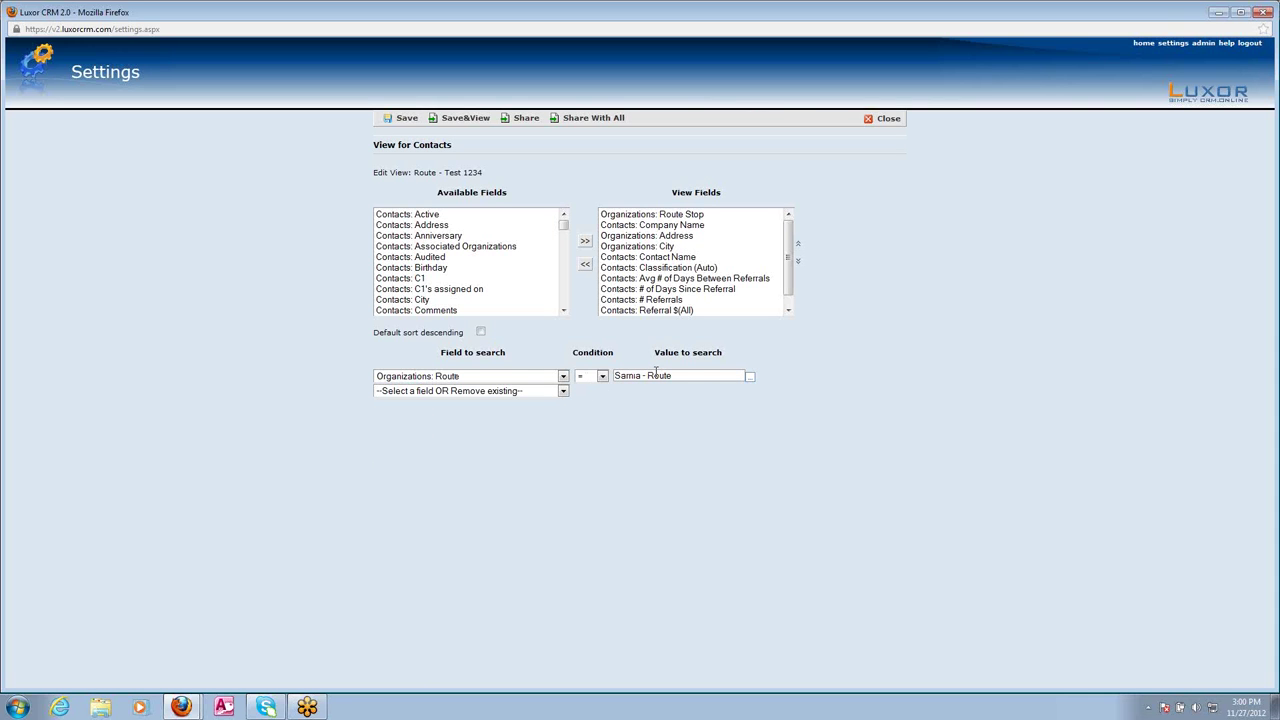
pyautogui.click(750, 376)
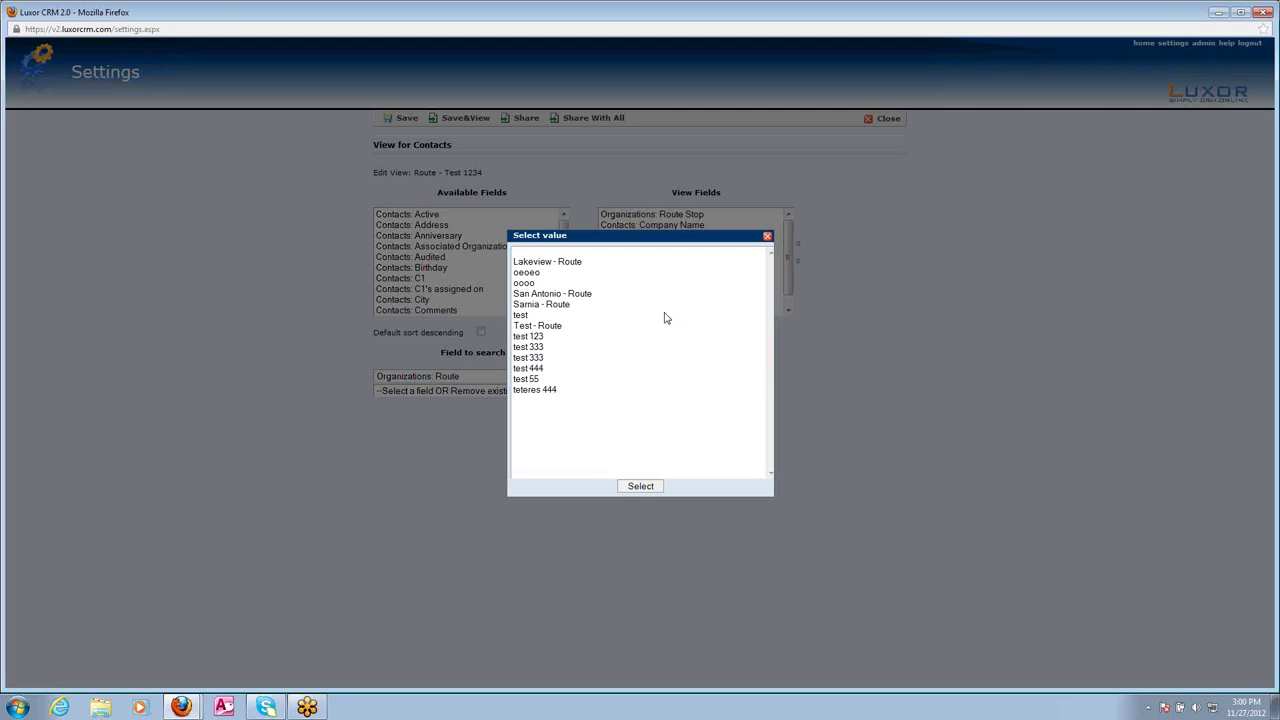
pyautogui.click(581, 295)
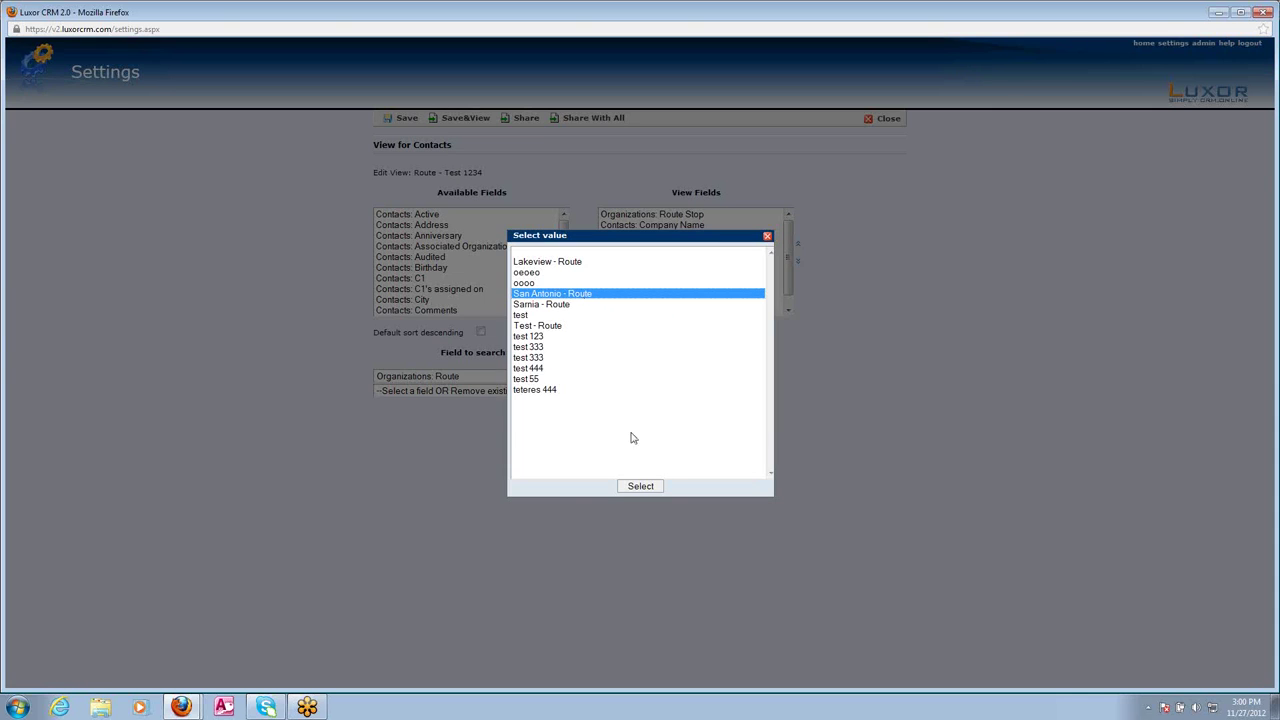
pyautogui.click(650, 487)
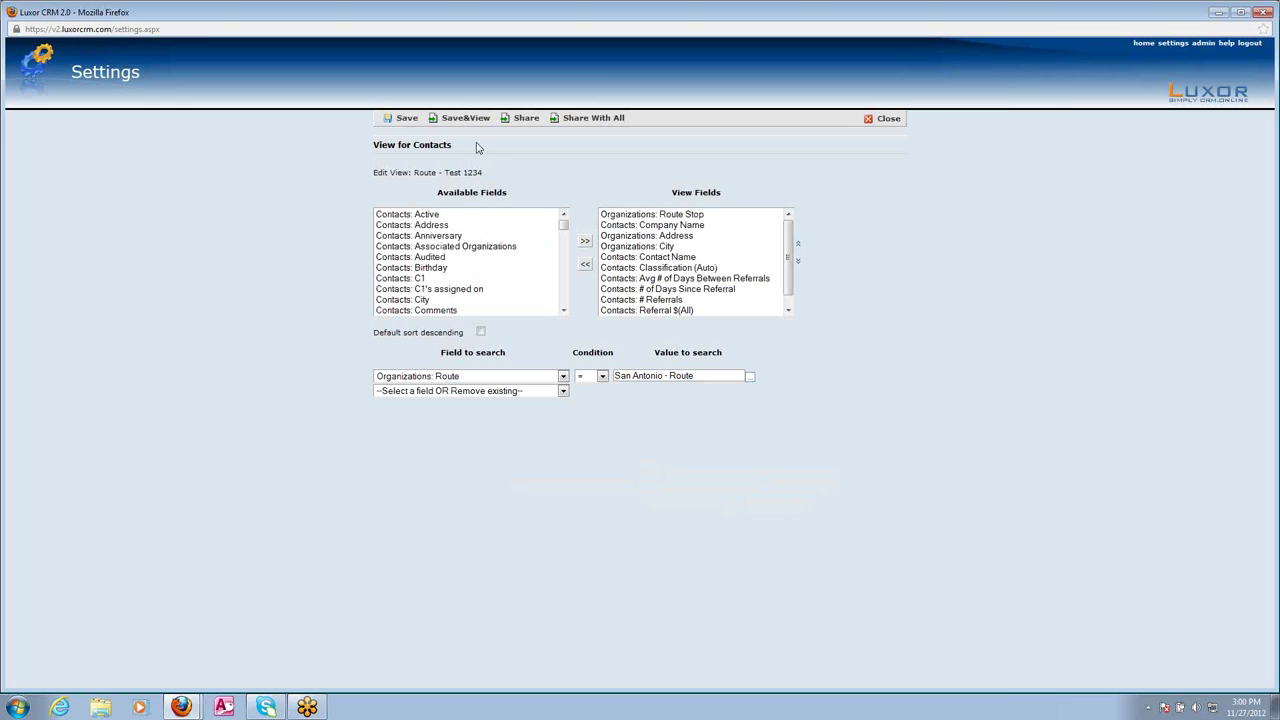
pyautogui.click(488, 117)
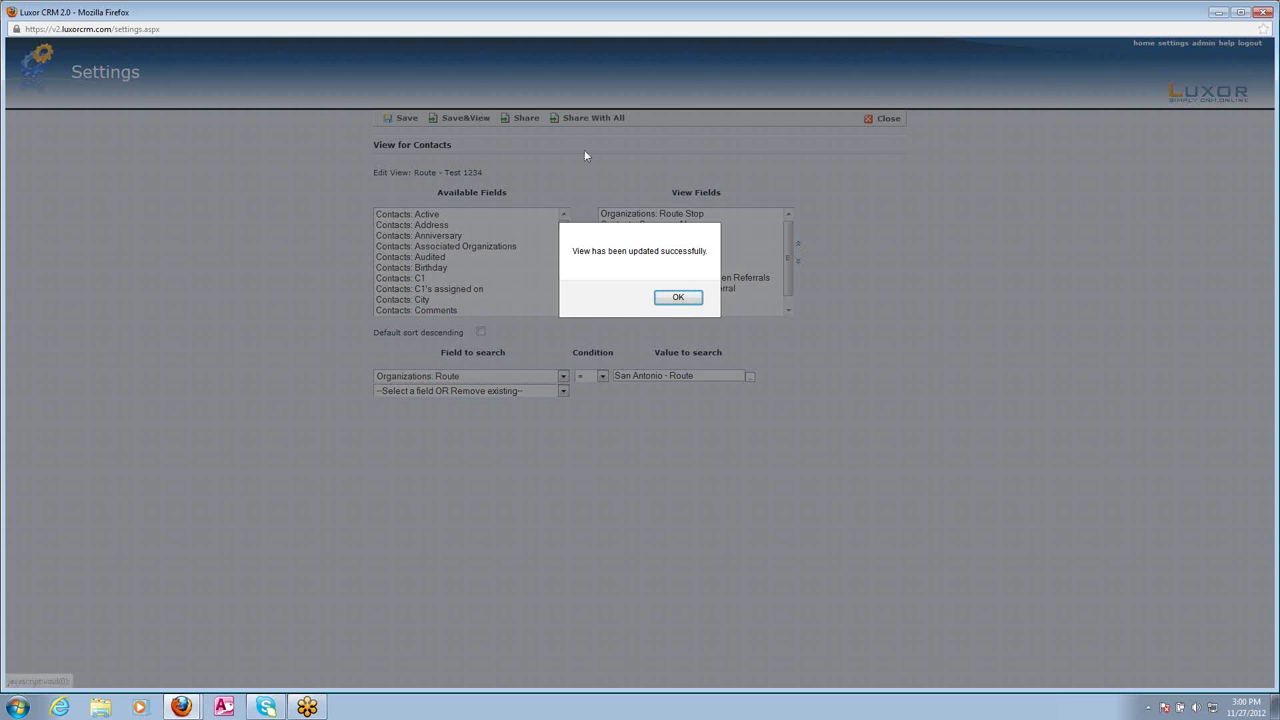
pyautogui.click(677, 298)
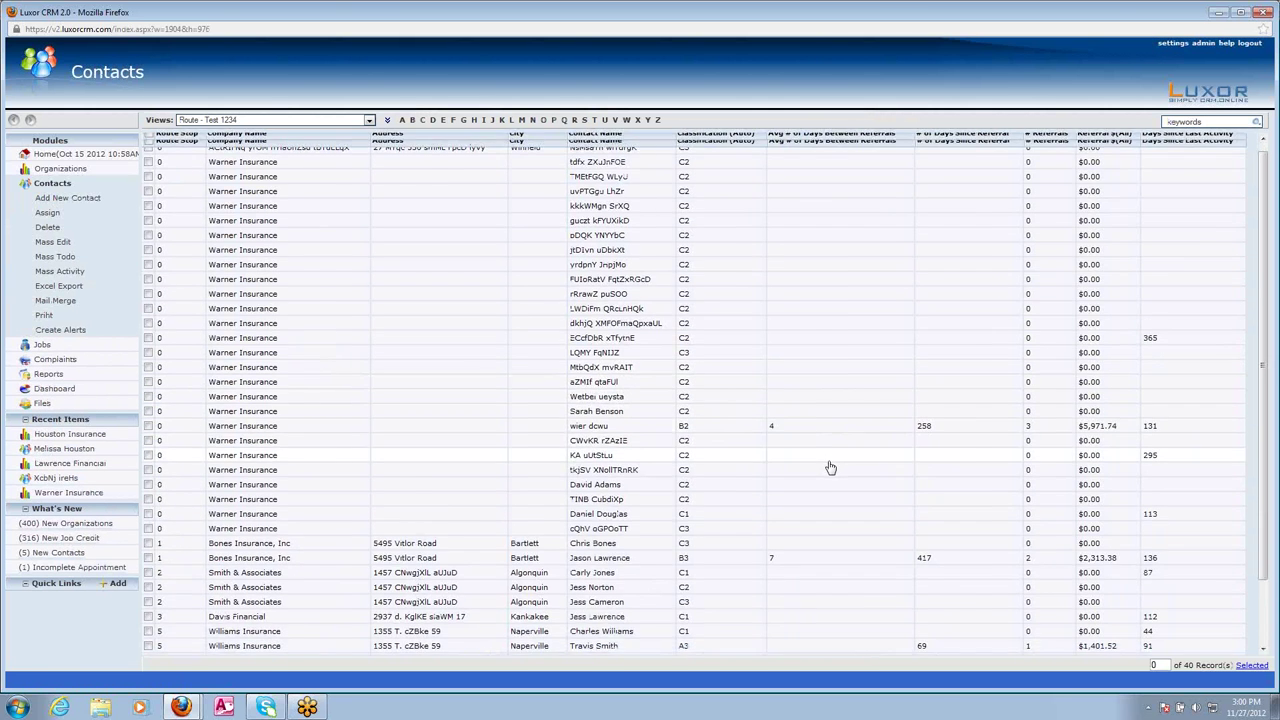
pyautogui.scroll(-2, 830, 470)
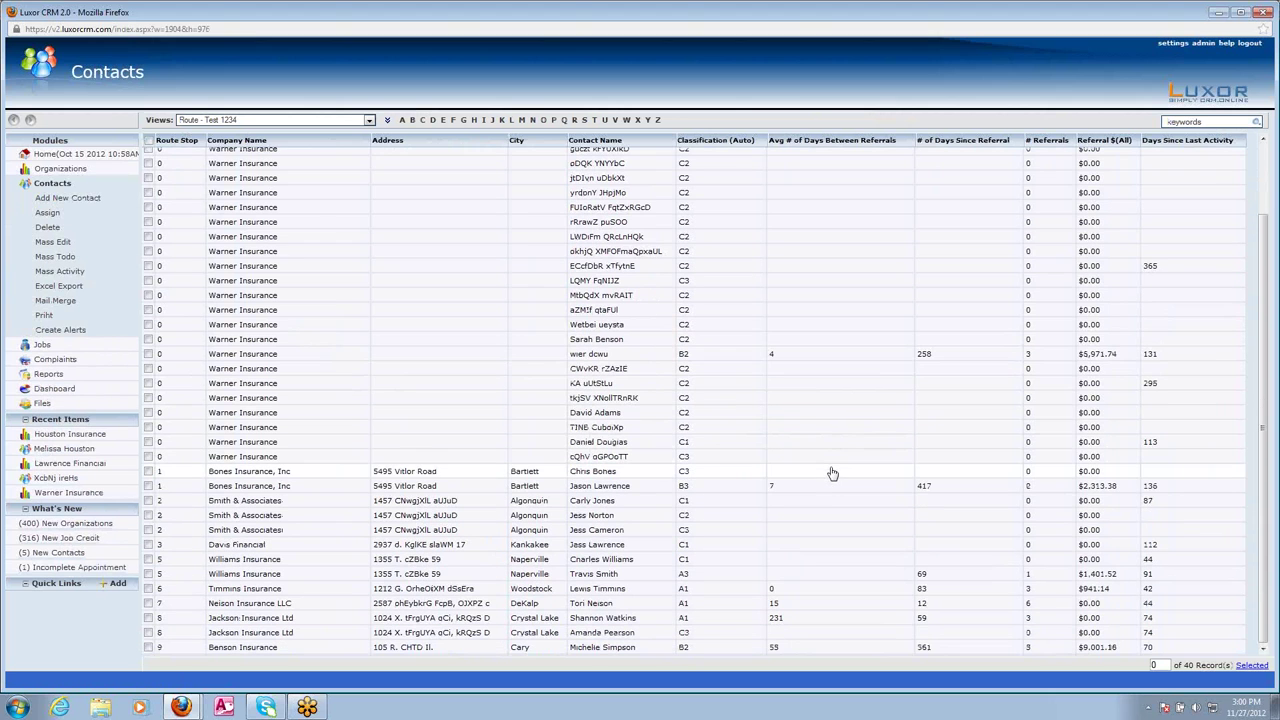
# - In the "Route - Sarnia" view, examine the first County Adjusters LLC contact's activities and the blank new-activity form, closing it without saving
pyautogui.click(352, 121)
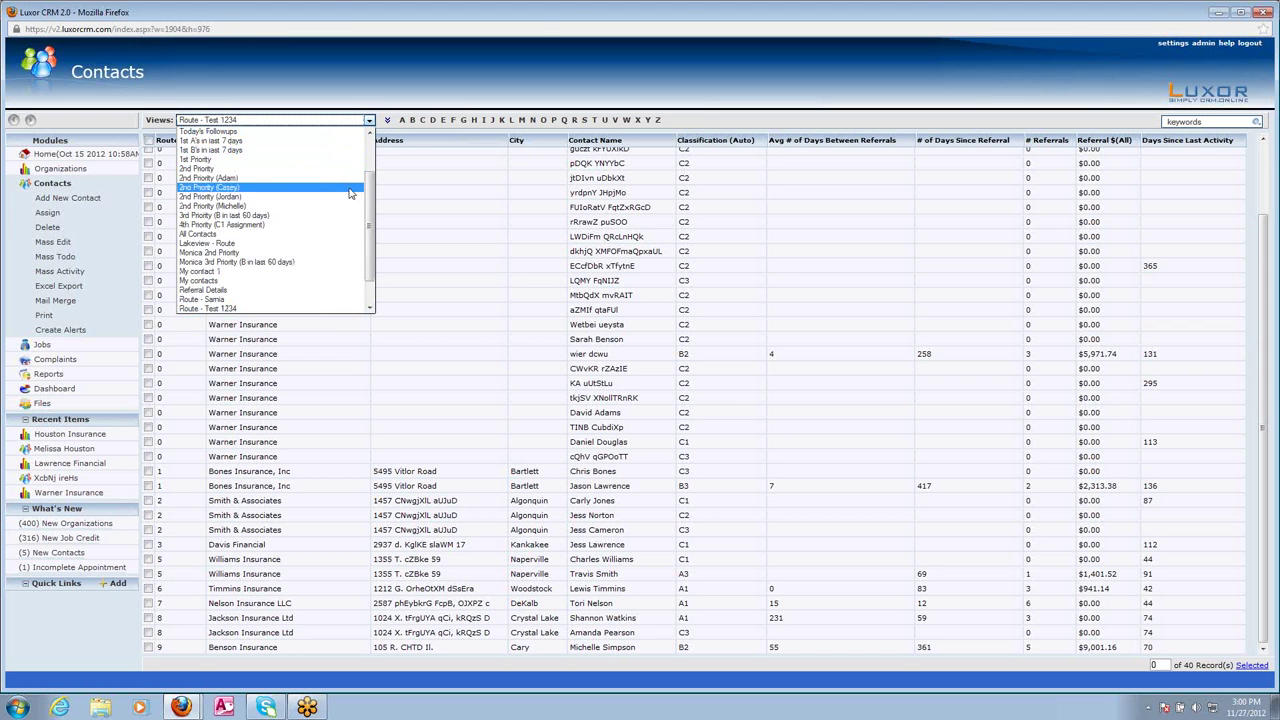
pyautogui.click(337, 300)
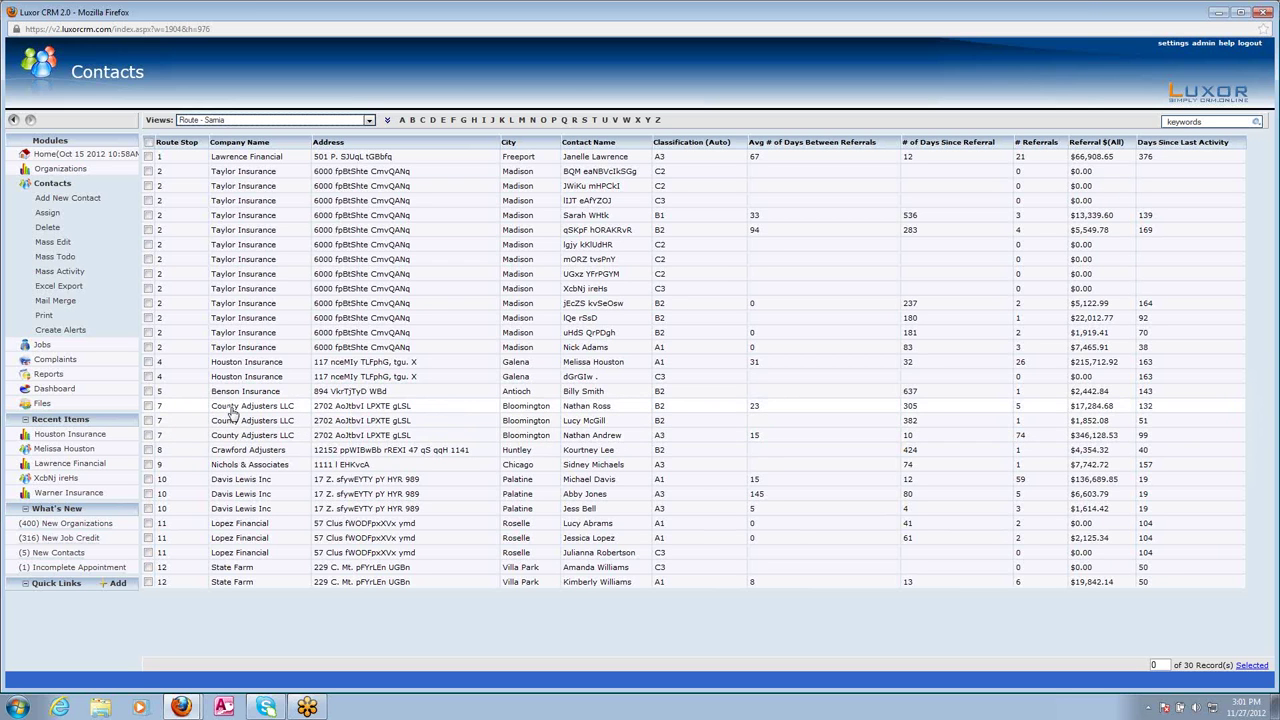
pyautogui.click(230, 411)
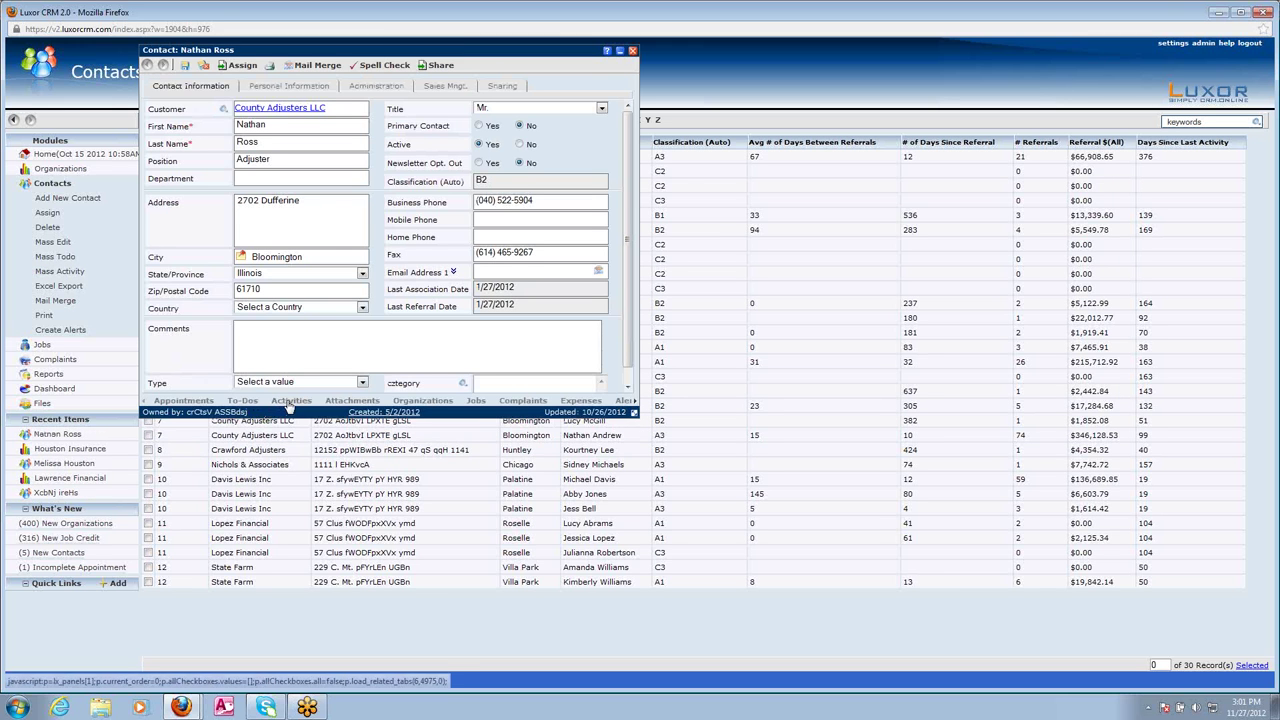
pyautogui.click(287, 405)
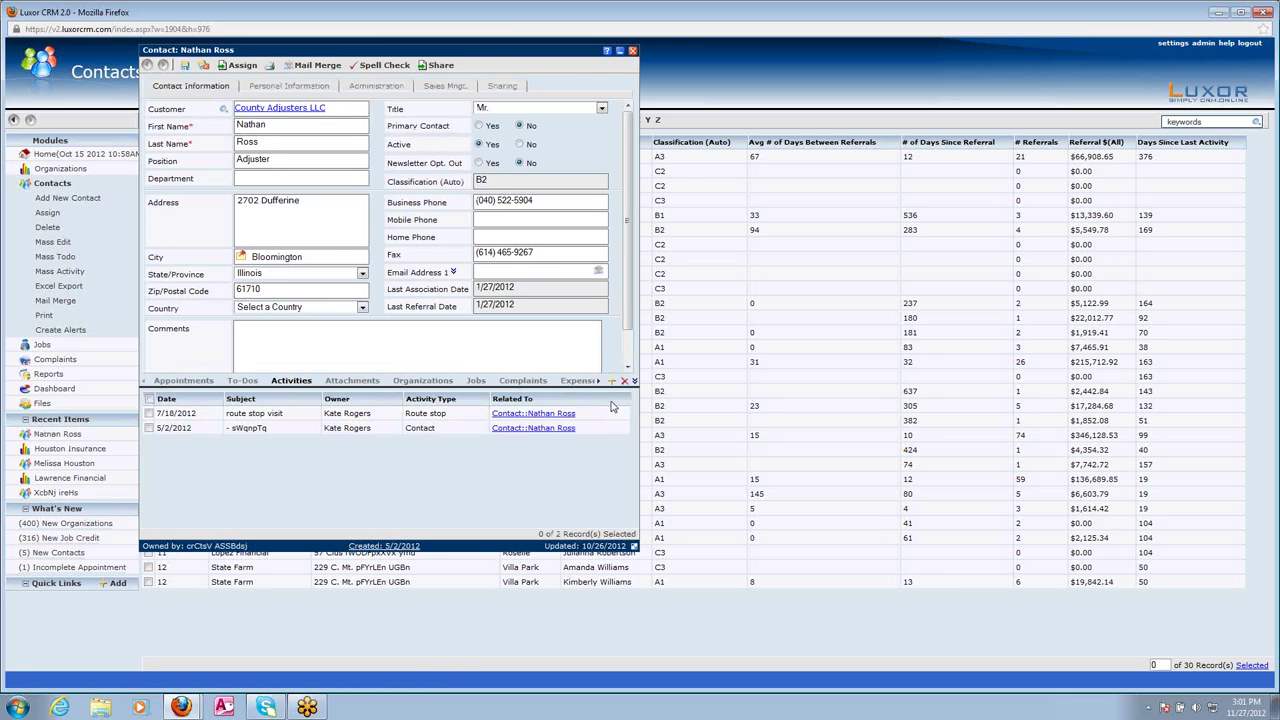
pyautogui.click(611, 382)
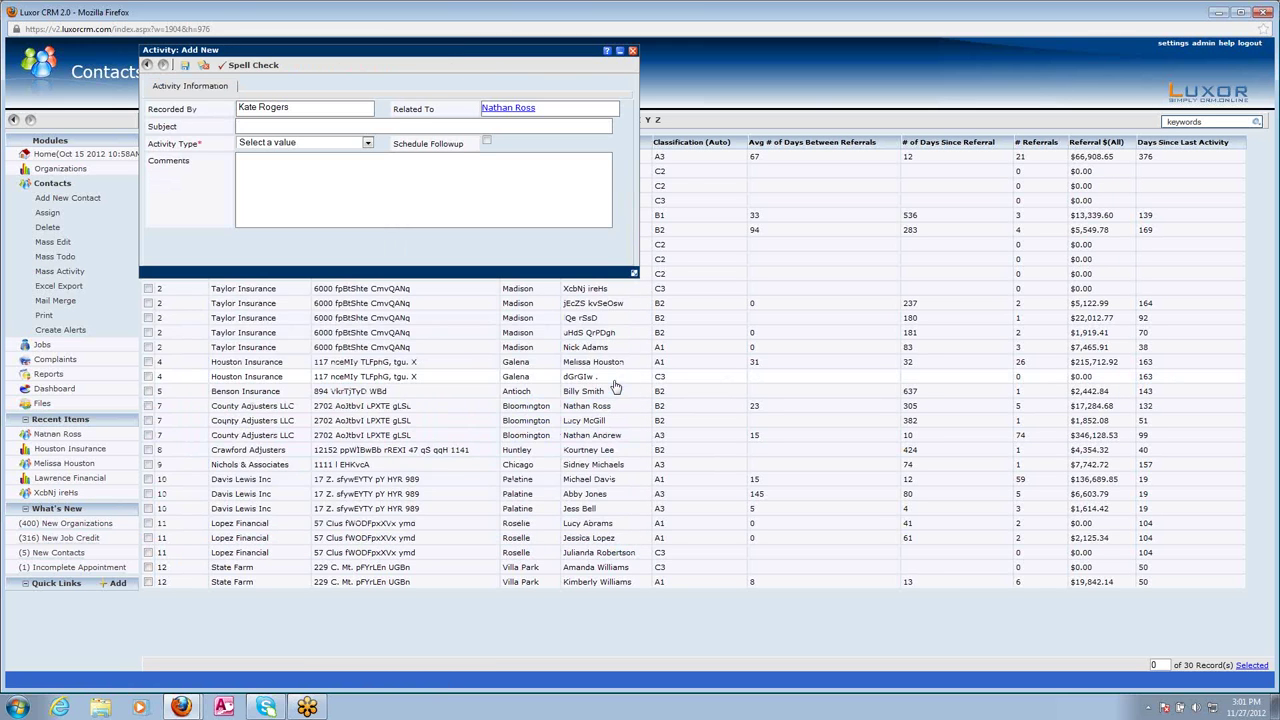
pyautogui.click(633, 51)
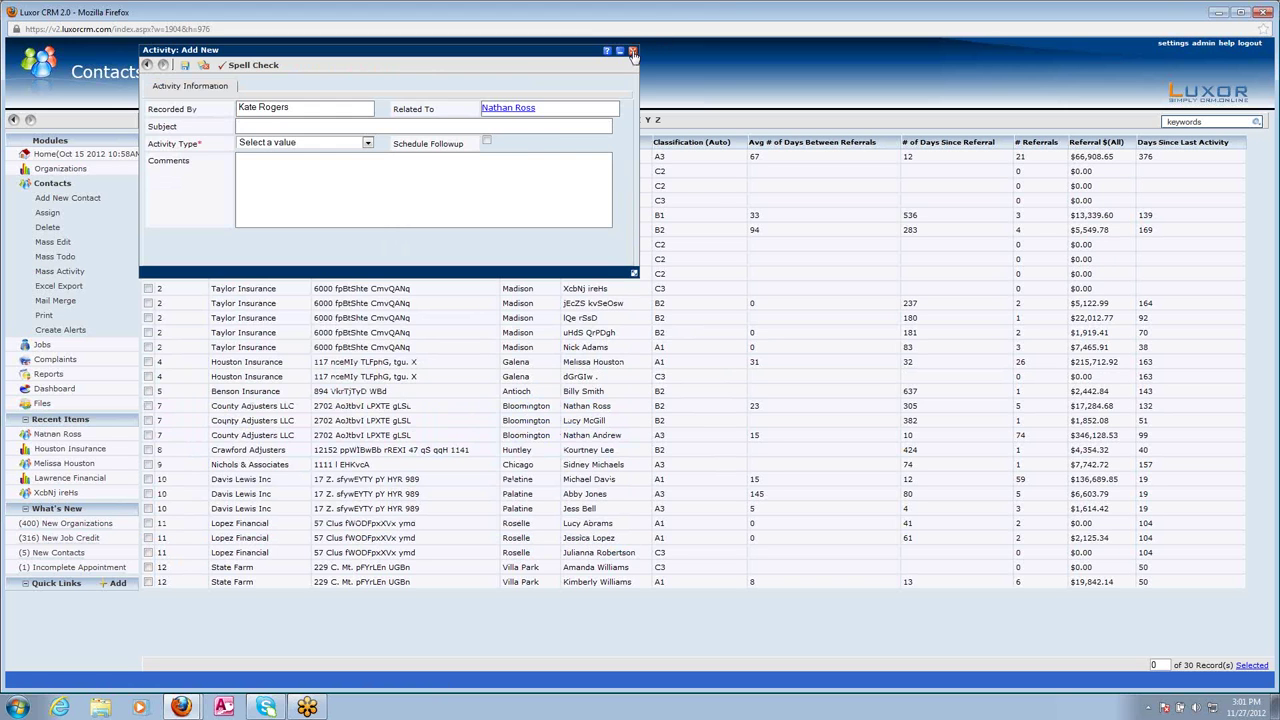
# - Select the three County Adjusters LLC contacts and start a mass activity of type "Route stop" with the subject "Route visit"
pyautogui.click(148, 406)
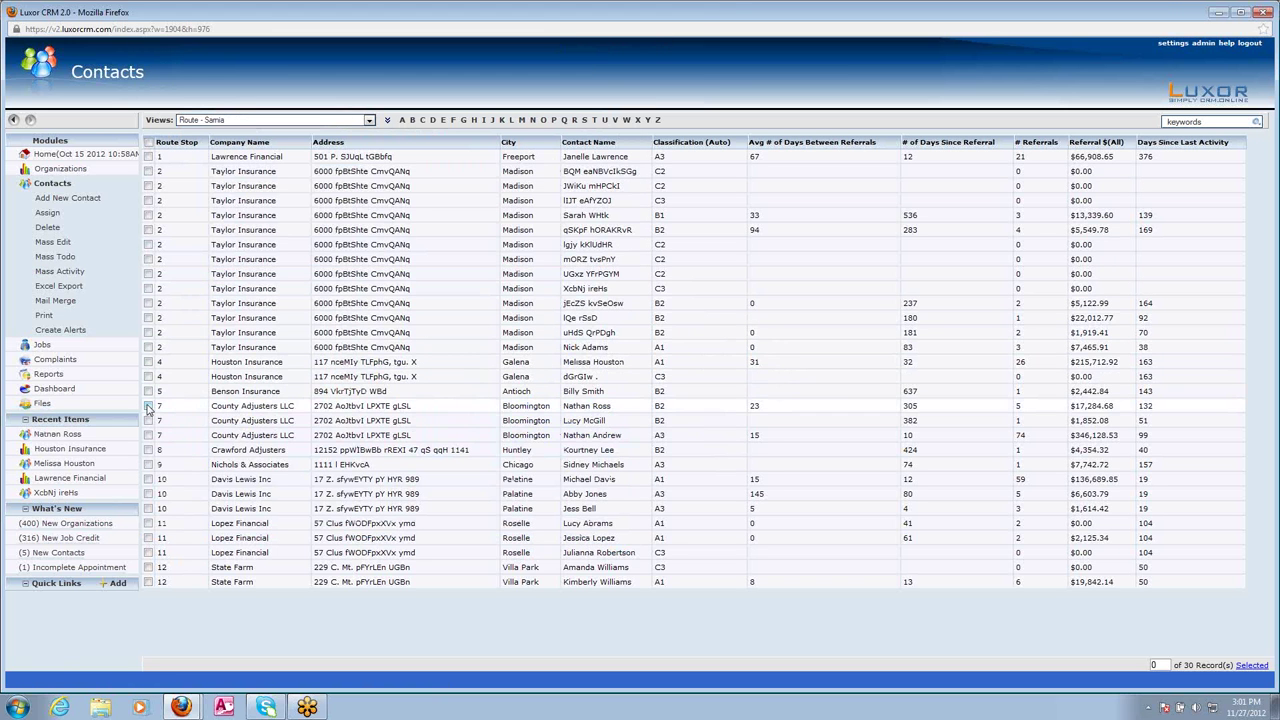
pyautogui.click(148, 420)
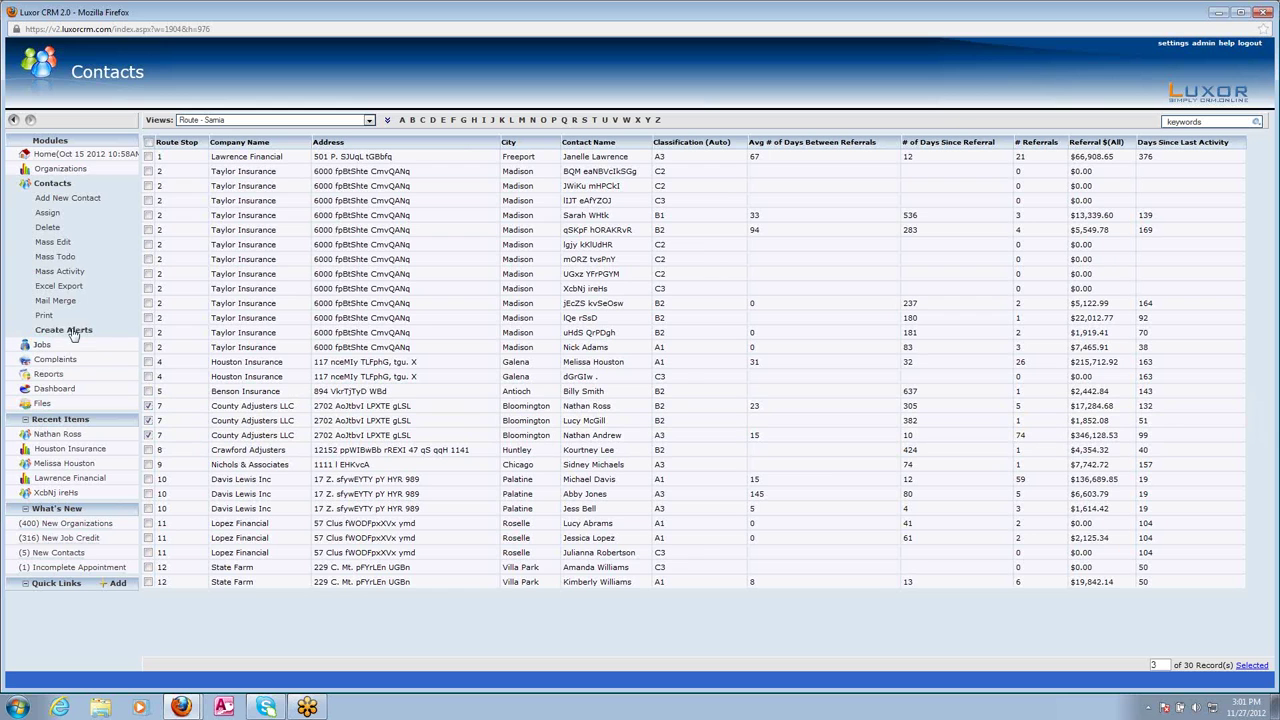
pyautogui.click(64, 272)
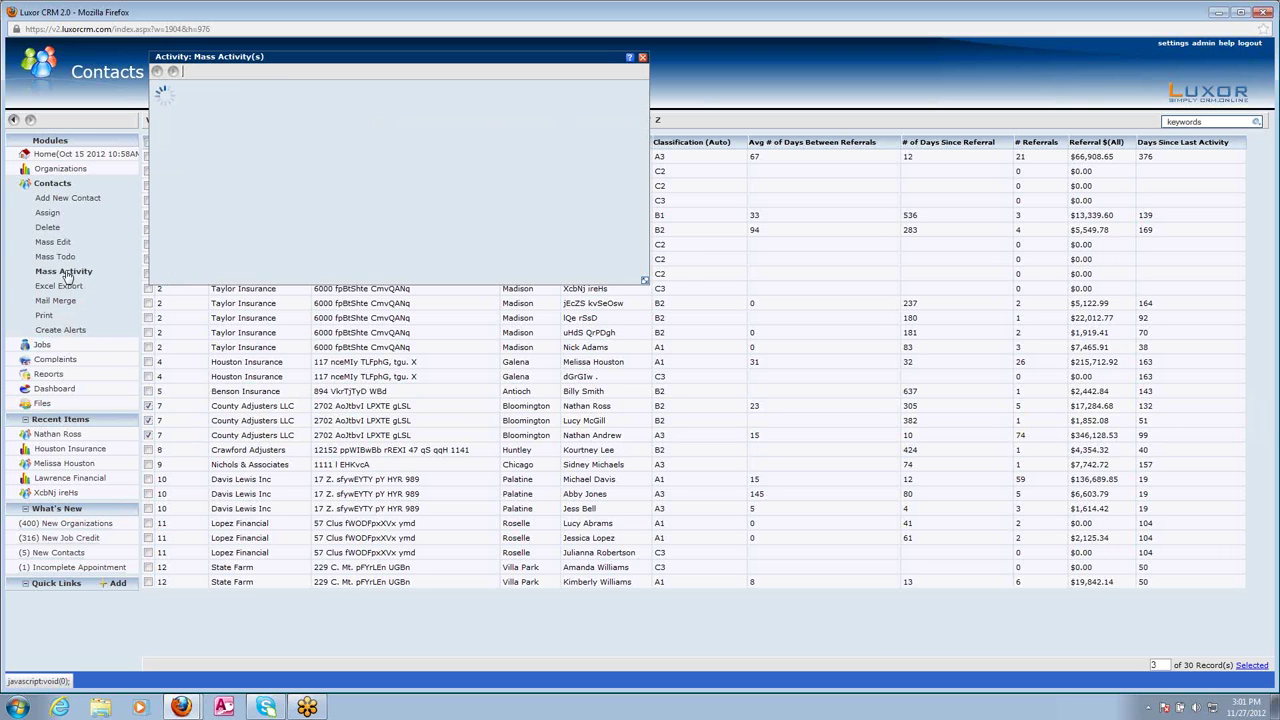
pyautogui.click(316, 152)
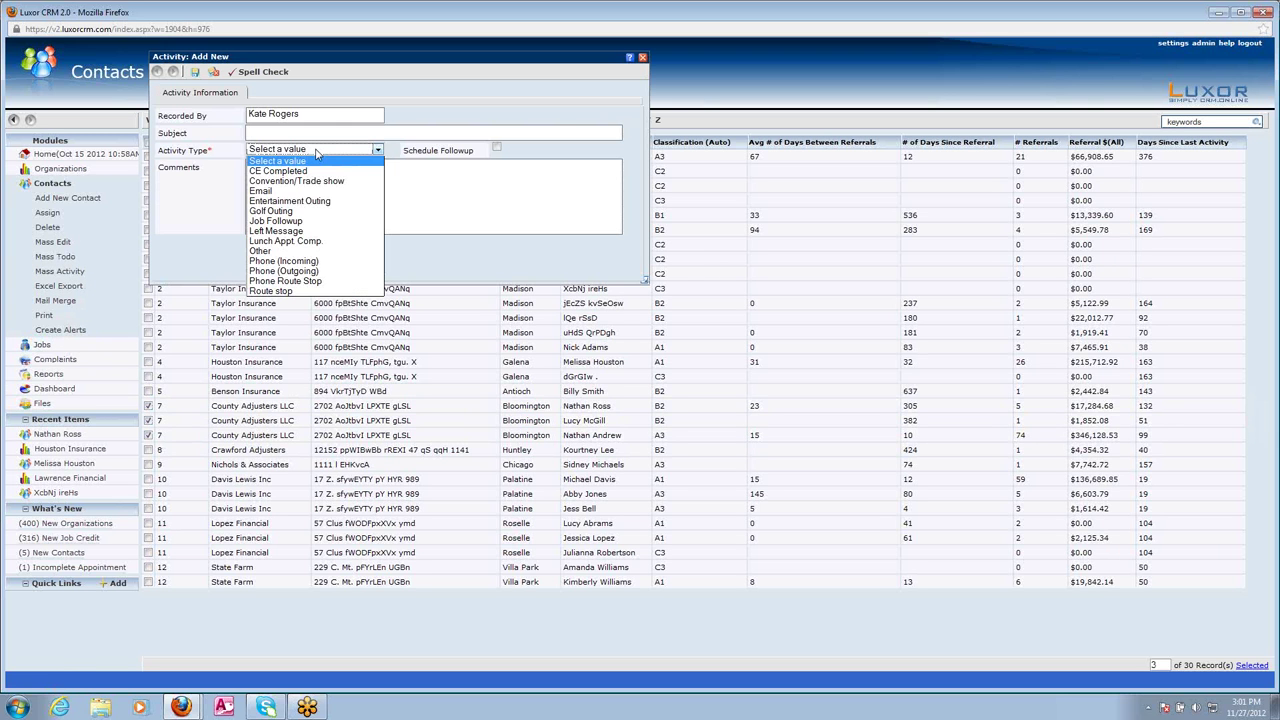
pyautogui.click(328, 291)
pyautogui.click(295, 132)
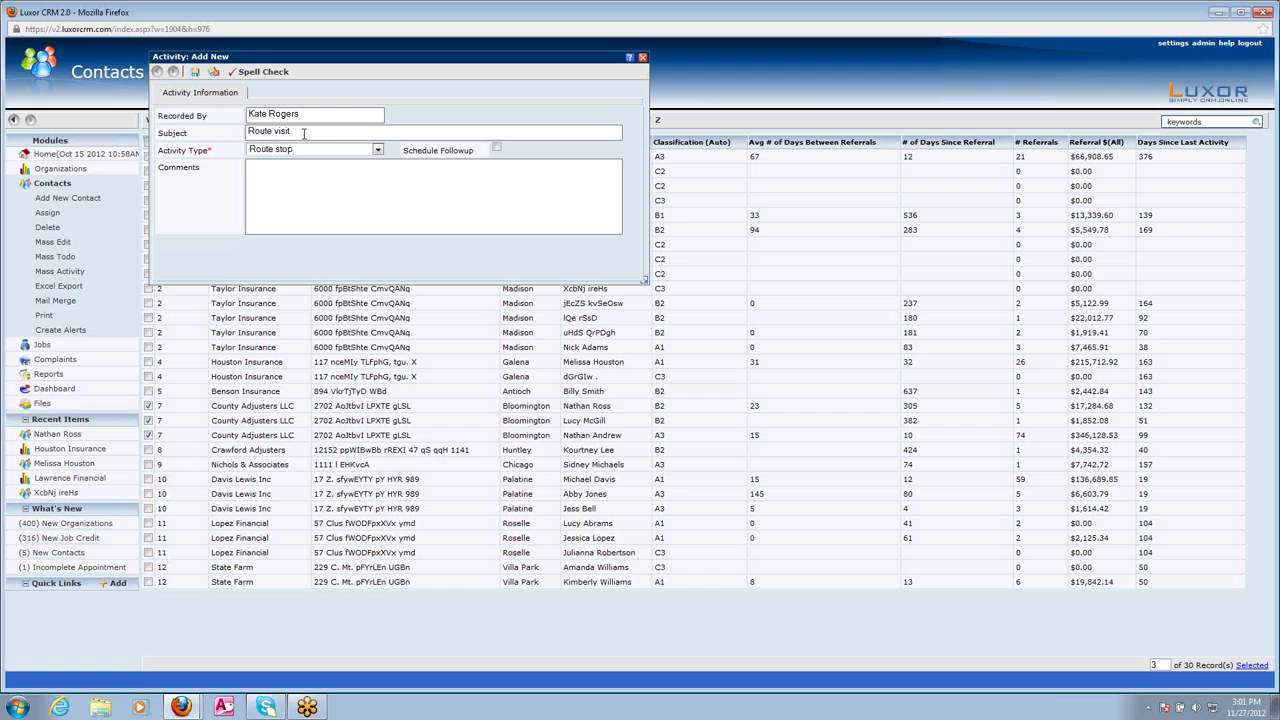
# - Enter the comment lines "alsdkjfas", "dfaskldfas" and "dfjaskdjfasdfaslkfj" for the mass activity and save it
pyautogui.click(258, 185)
pyautogui.write('alsdkjfas')
pyautogui.press('Return')
pyautogui.write('dfaskldfas')
pyautogui.press('Return')
pyautogui.write('dfjaskdjfasdfaslkfj')
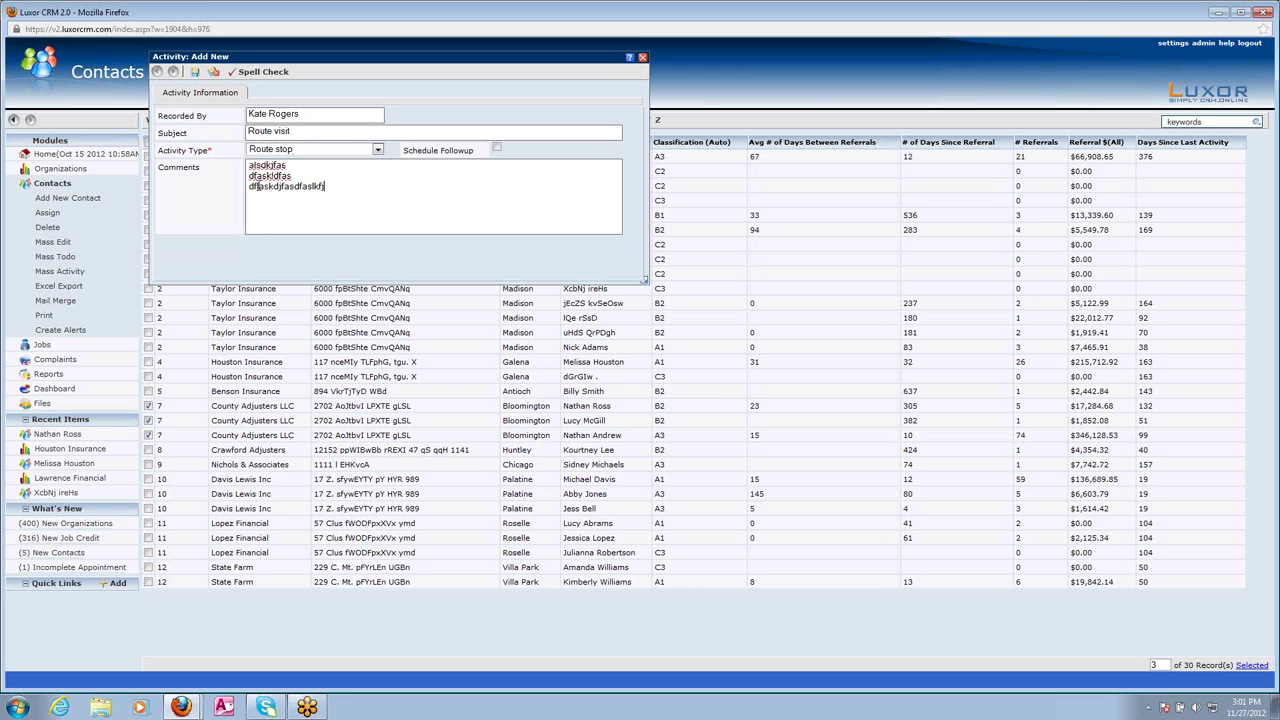
pyautogui.click(213, 71)
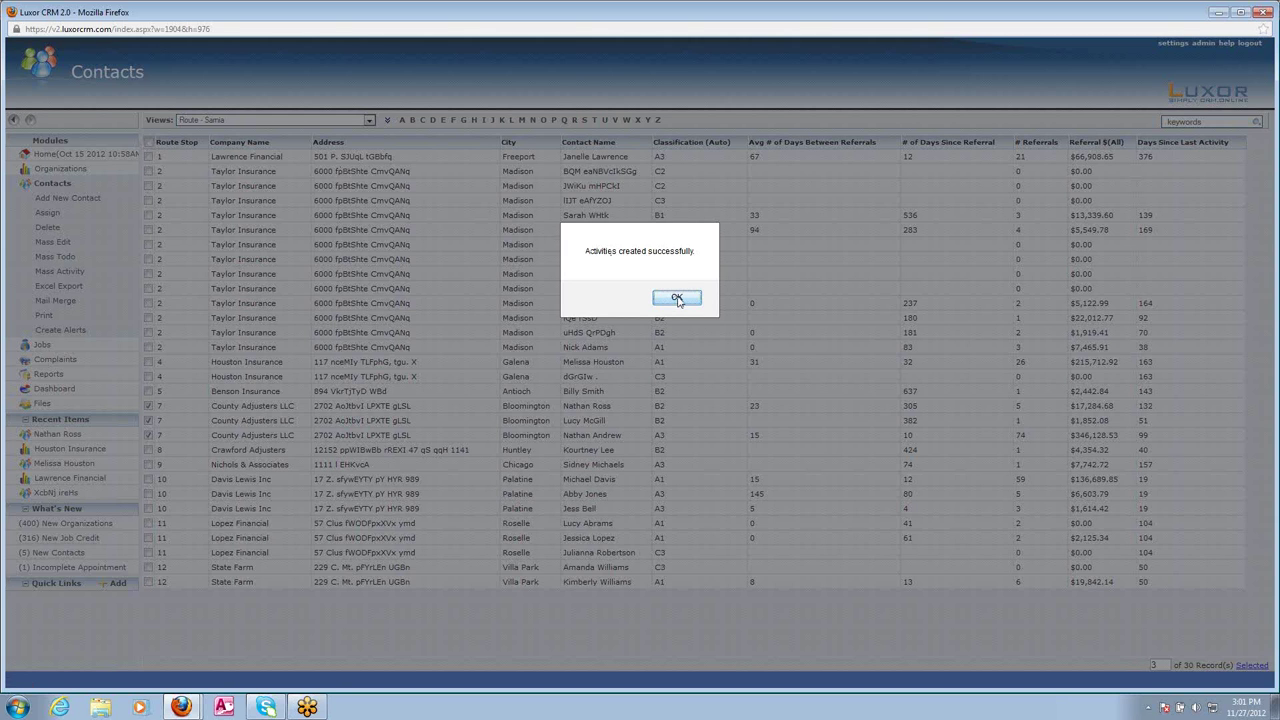
pyautogui.click(677, 299)
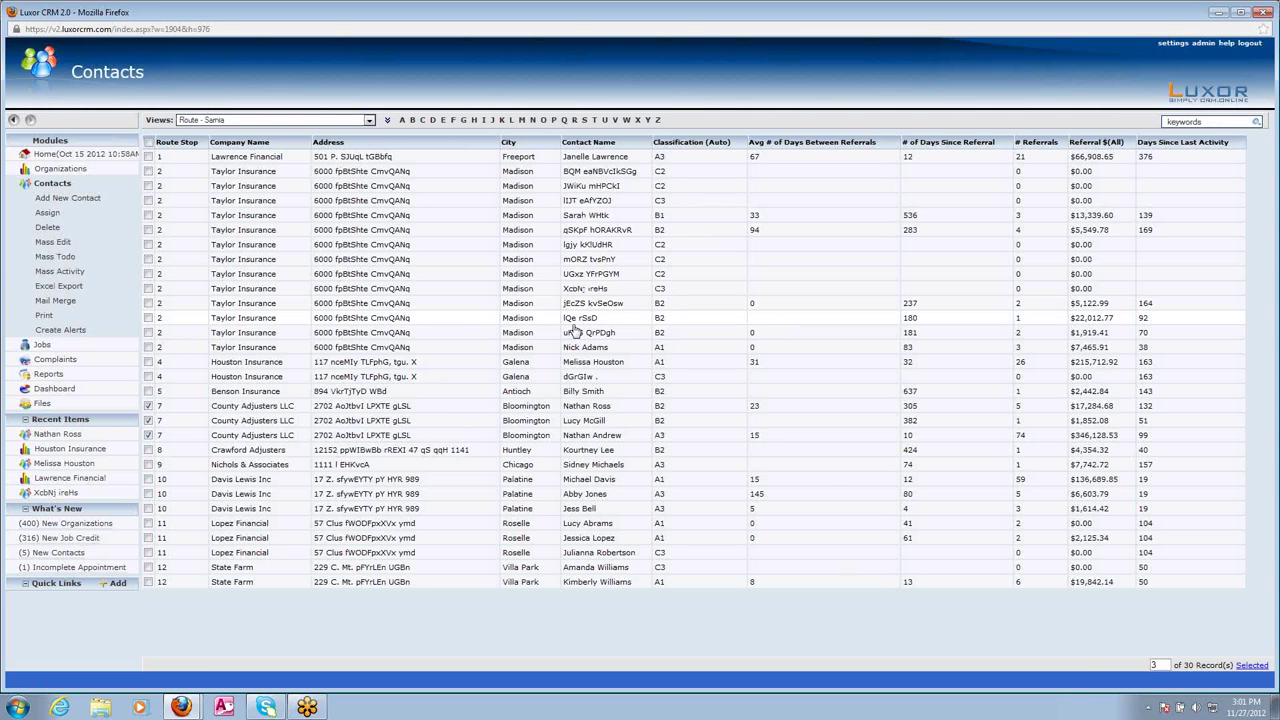
# - Refresh the "Route - Sarnia" contacts list by switching to another view and back to check the days since last activity
pyautogui.click(303, 121)
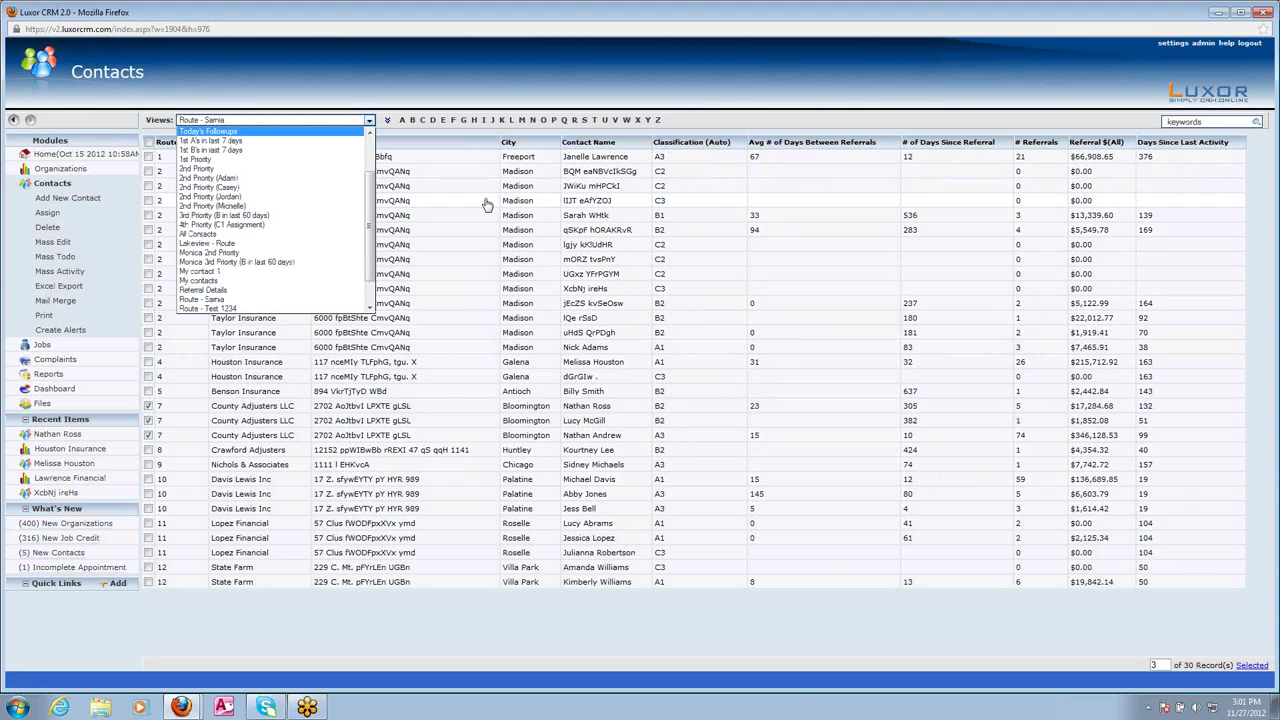
pyautogui.click(275, 193)
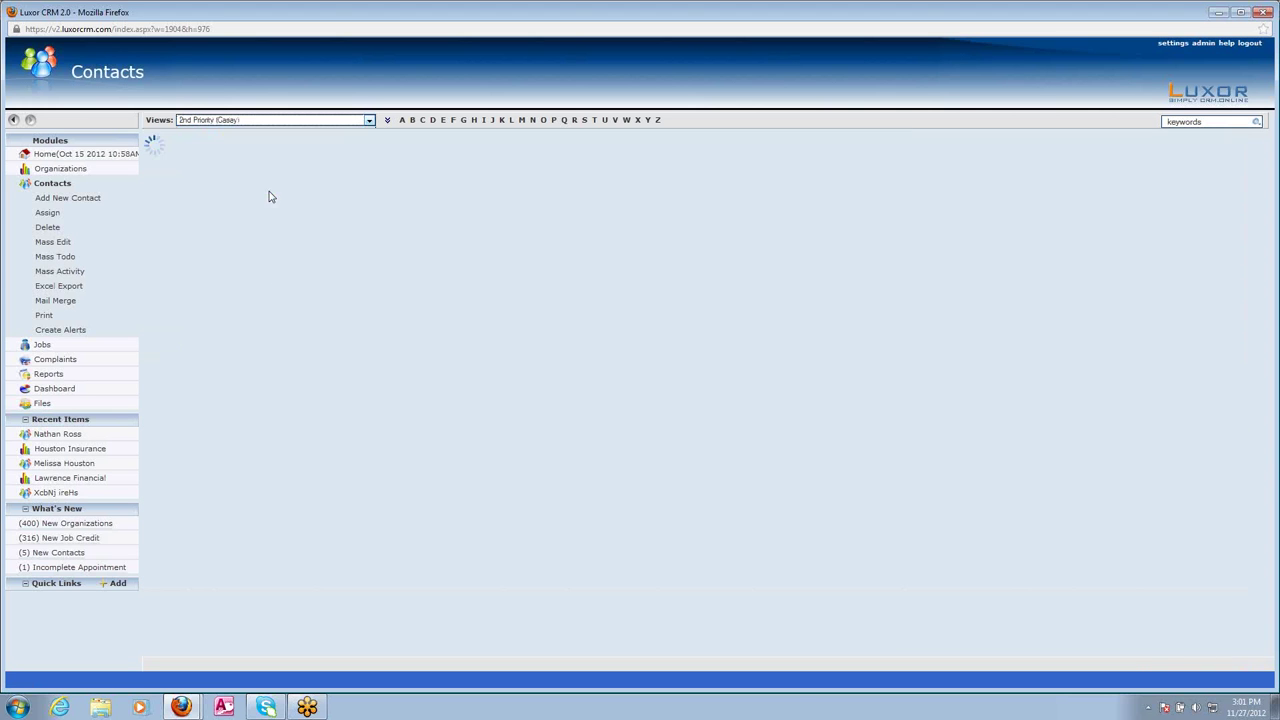
pyautogui.click(291, 121)
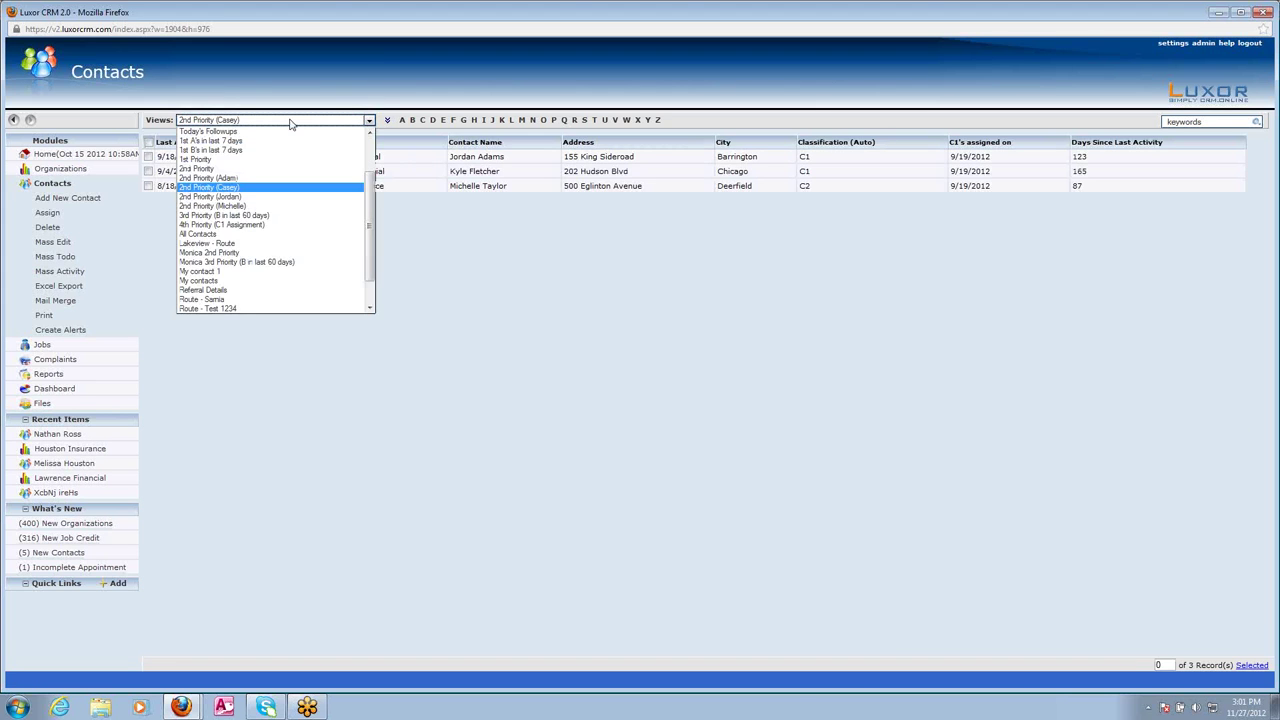
pyautogui.click(309, 300)
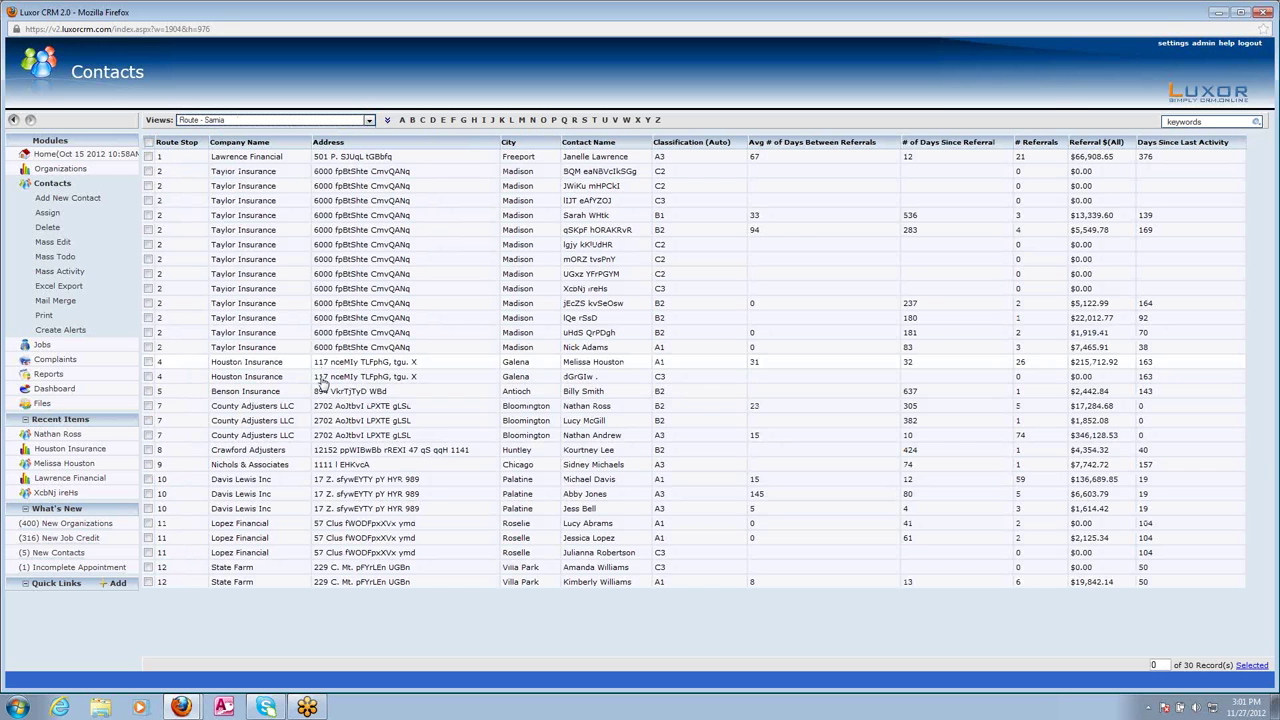